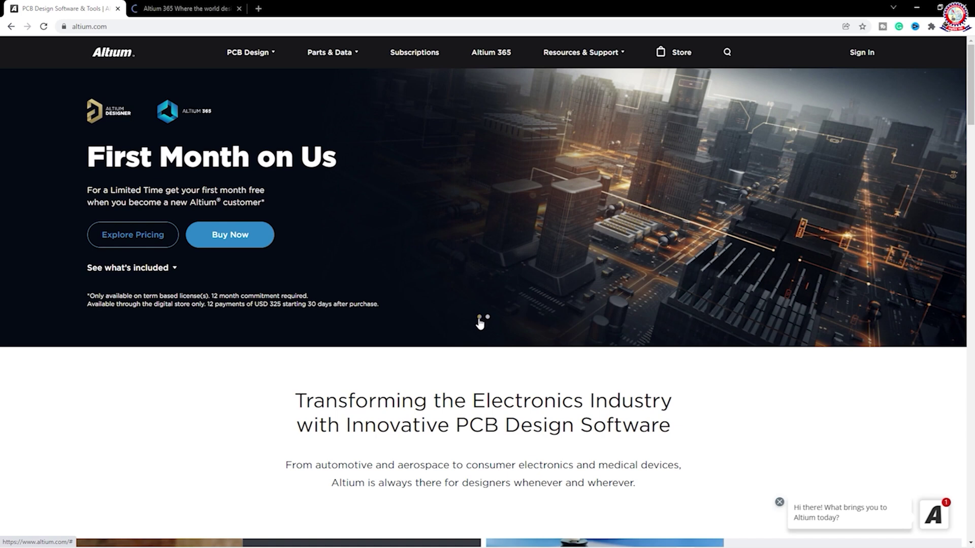
# Examine the Altium home page from the customer stories and product plans down to the online PCB design viewer
pyautogui.scroll(-3, 607, 342)
pyautogui.scroll(-3, 298, 102)
pyautogui.moveTo(295, 96); pyautogui.dragTo(677, 131)
pyautogui.scroll(-3, 674, 138)
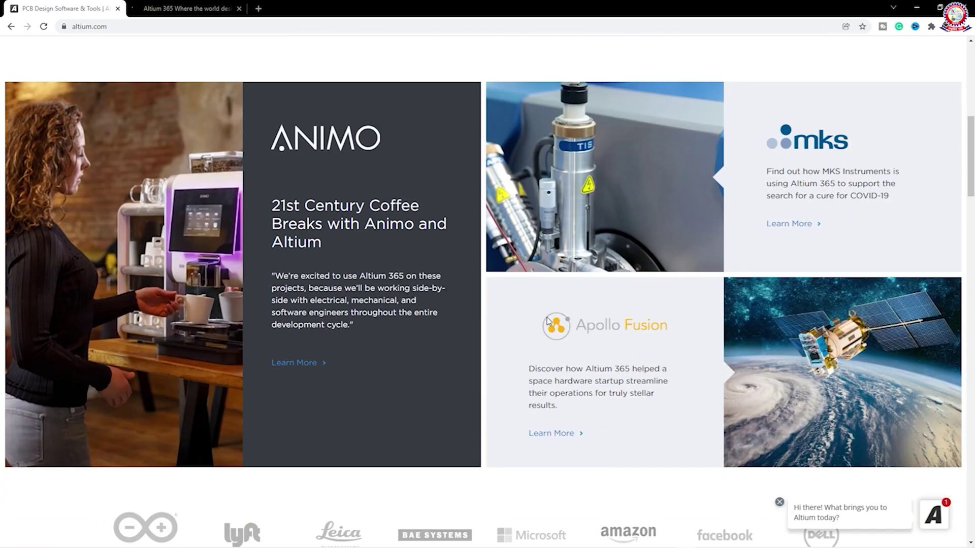
pyautogui.scroll(-4, 484, 344)
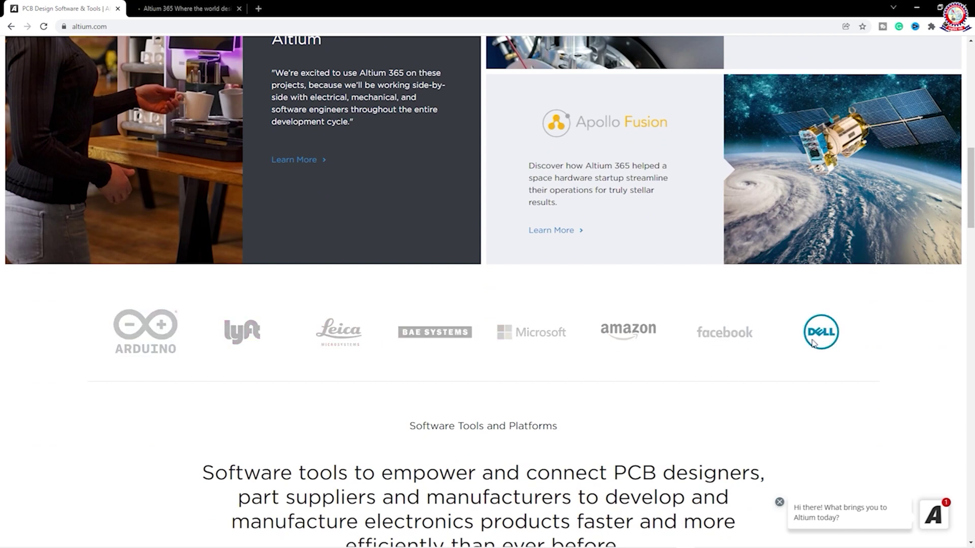
pyautogui.scroll(-10, 178, 327)
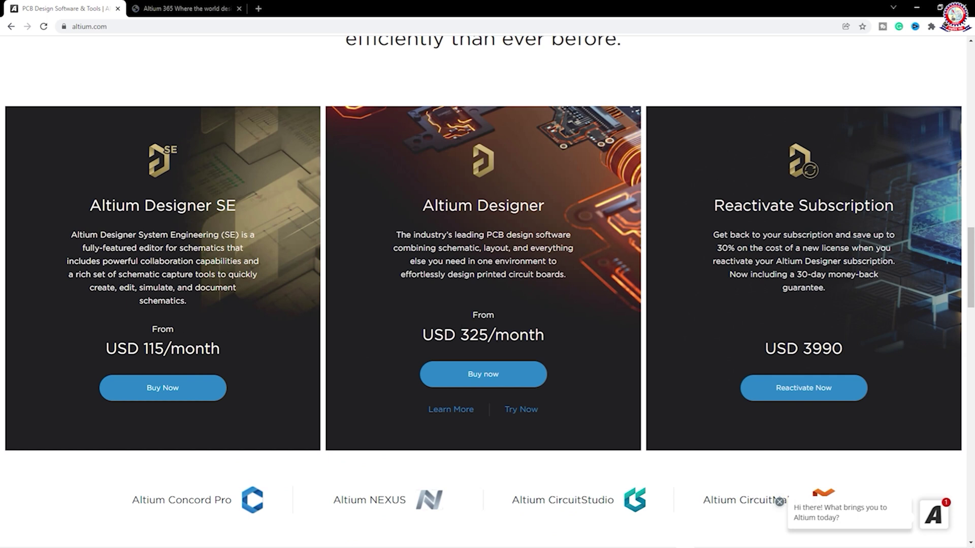
pyautogui.scroll(-8, 261, 393)
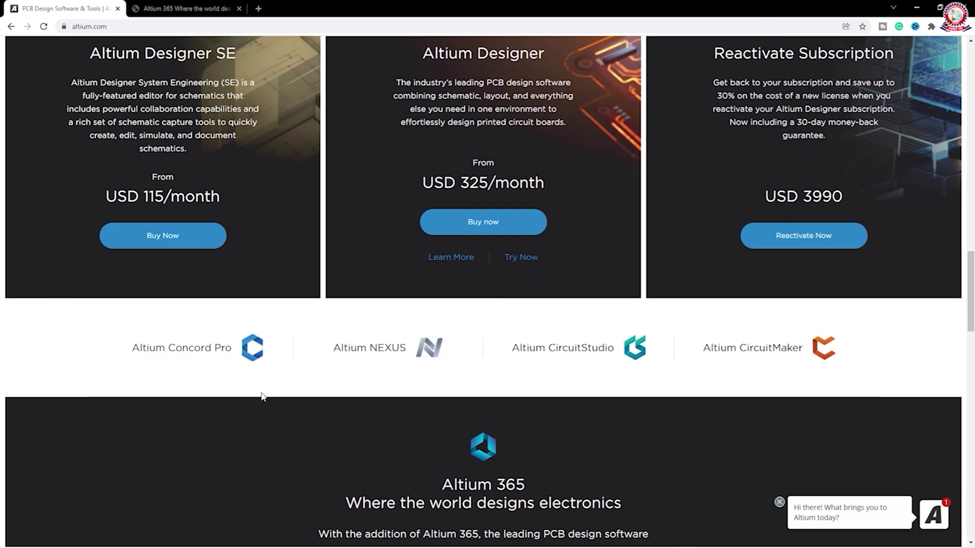
pyautogui.scroll(-2, 262, 397)
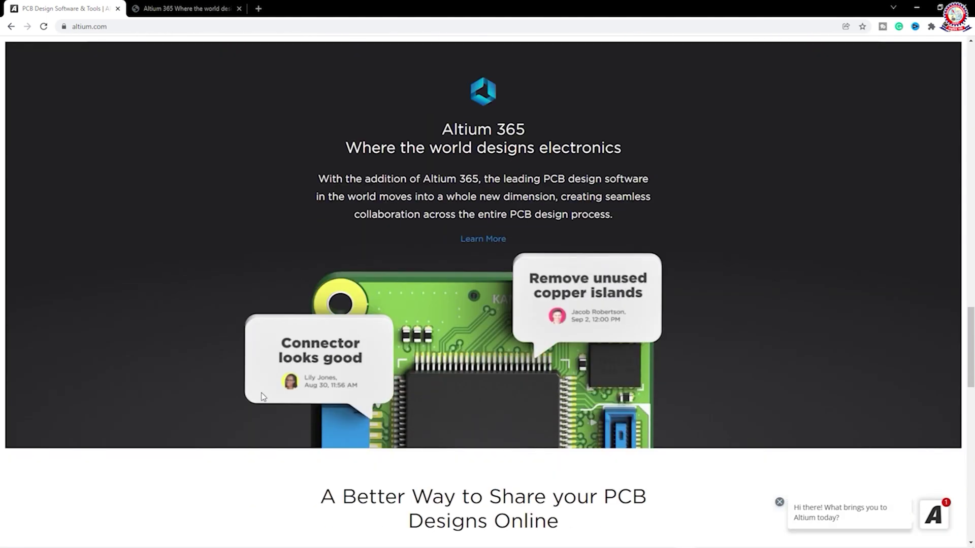
pyautogui.scroll(-1, 262, 397)
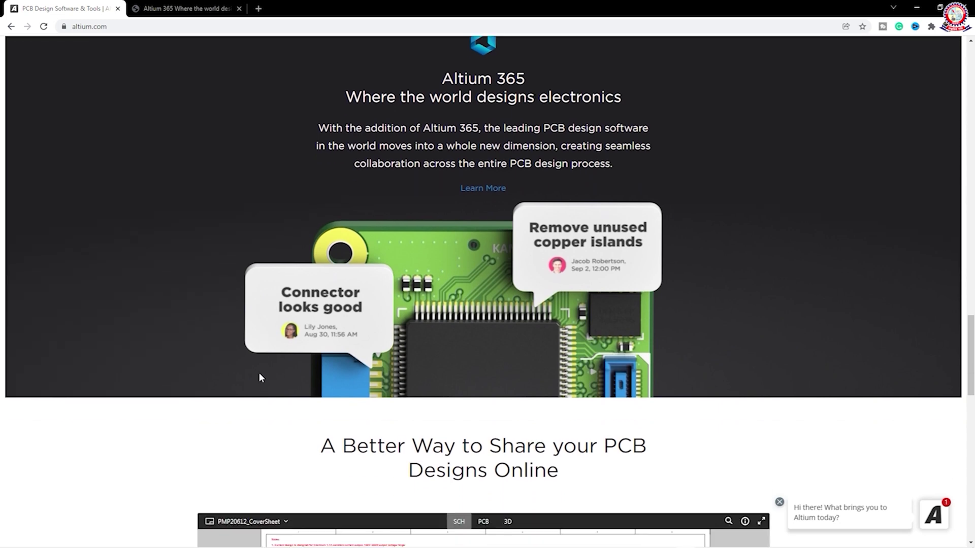
pyautogui.scroll(1, 385, 156)
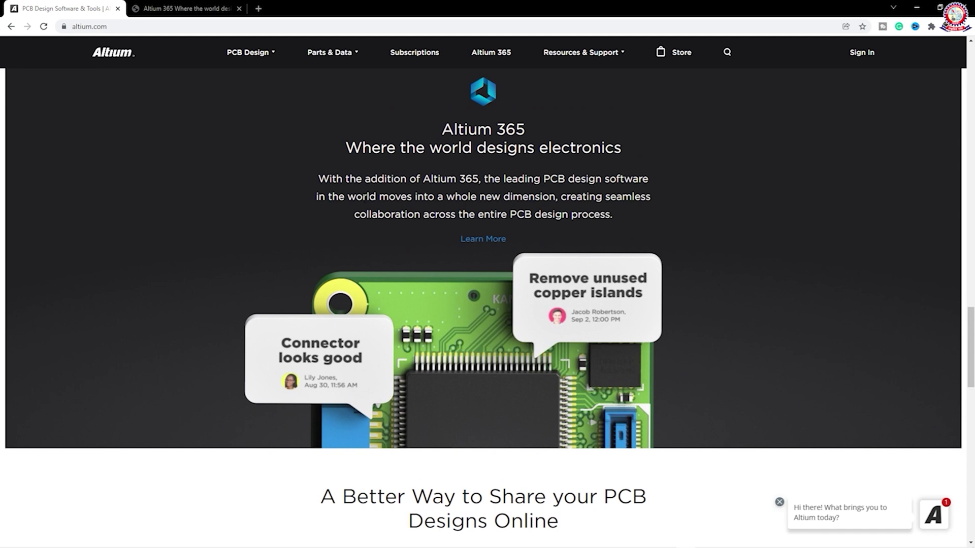
pyautogui.scroll(-2, 364, 202)
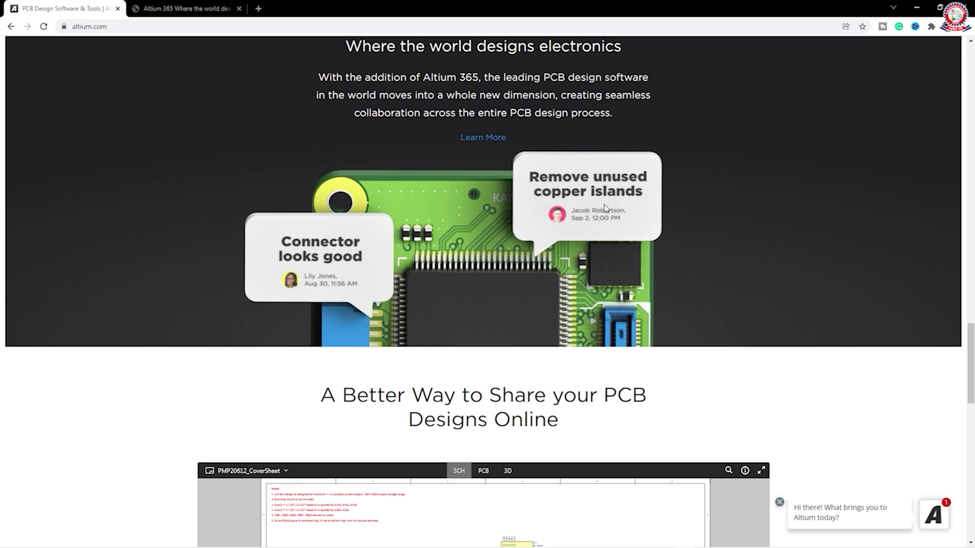
pyautogui.scroll(-1, 605, 208)
pyautogui.scroll(-1, 604, 208)
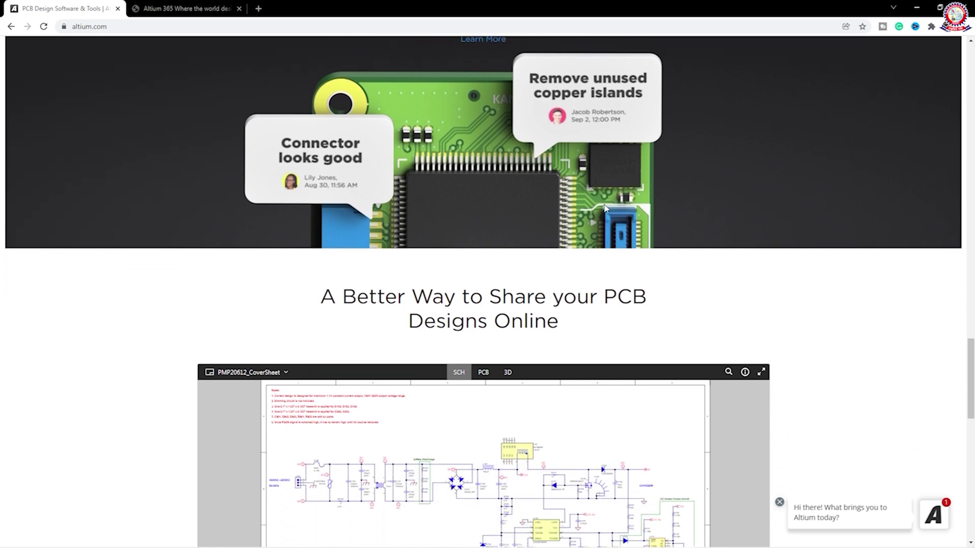
pyautogui.hotkey('ctrl', 'Tab')
pyautogui.moveTo(970, 71); pyautogui.dragTo(967, 482)
pyautogui.hotkey('ctrl', 'shift', 'Tab')
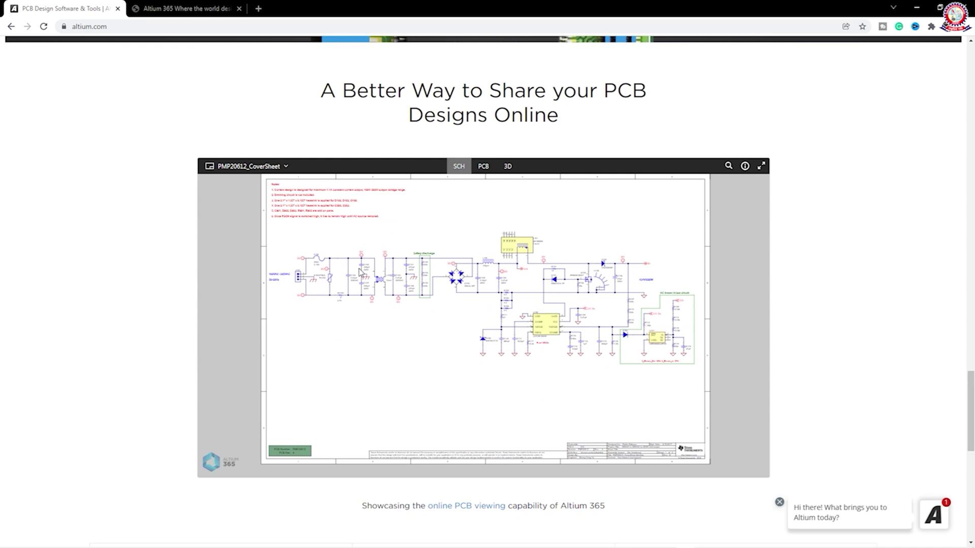
# View the embedded sample design as a PCB layout and in 3D, and rotate the 3D board to see its other side
pyautogui.click(483, 167)
pyautogui.scroll(3, 485, 286)
pyautogui.scroll(-4, 484, 286)
pyautogui.click(508, 167)
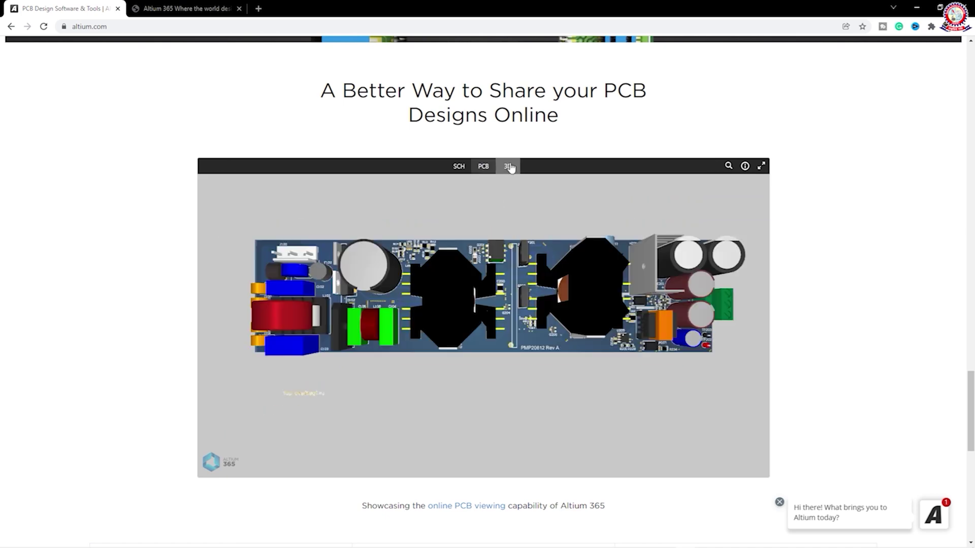
pyautogui.moveTo(500, 277)
pyautogui.mouseDown()
pyautogui.moveTo(502, 246)
pyautogui.moveTo(472, 308)
pyautogui.moveTo(517, 253)
pyautogui.moveTo(544, 311)
pyautogui.moveTo(464, 311)
pyautogui.moveTo(453, 276)
pyautogui.moveTo(507, 280)
pyautogui.mouseUp()
pyautogui.scroll(-3, 811, 300)
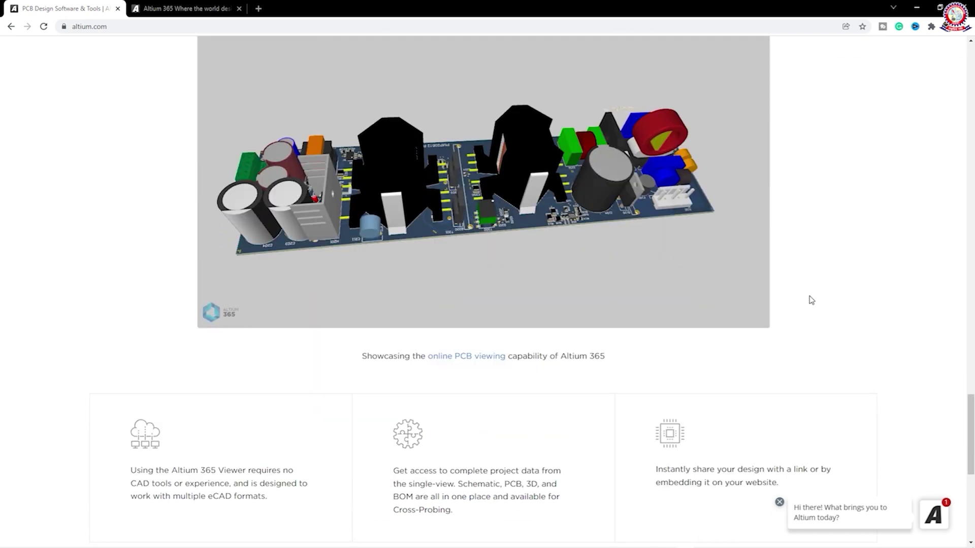
# Check the remaining viewer features and footer links of the home page, and bring up the Altium 365 page
pyautogui.scroll(-8, 811, 300)
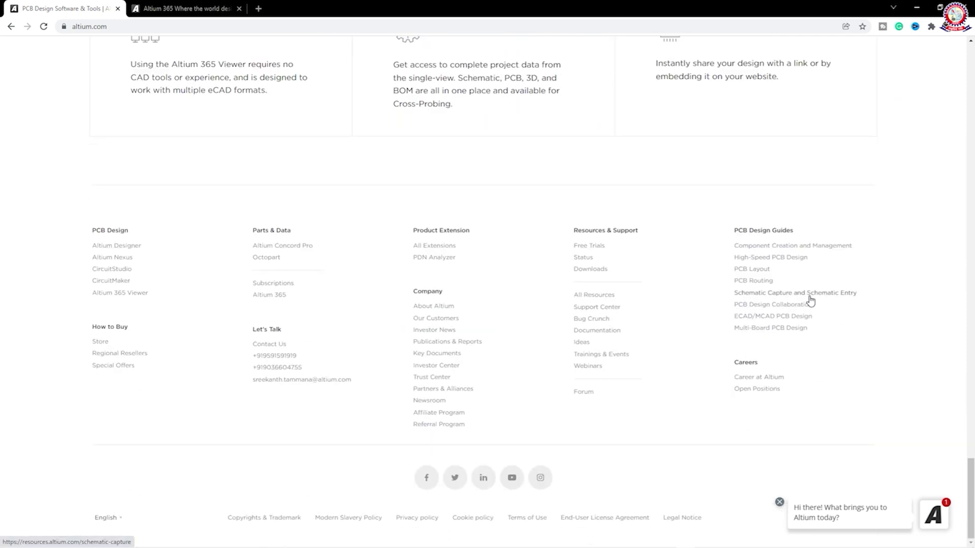
pyautogui.scroll(10, 818, 330)
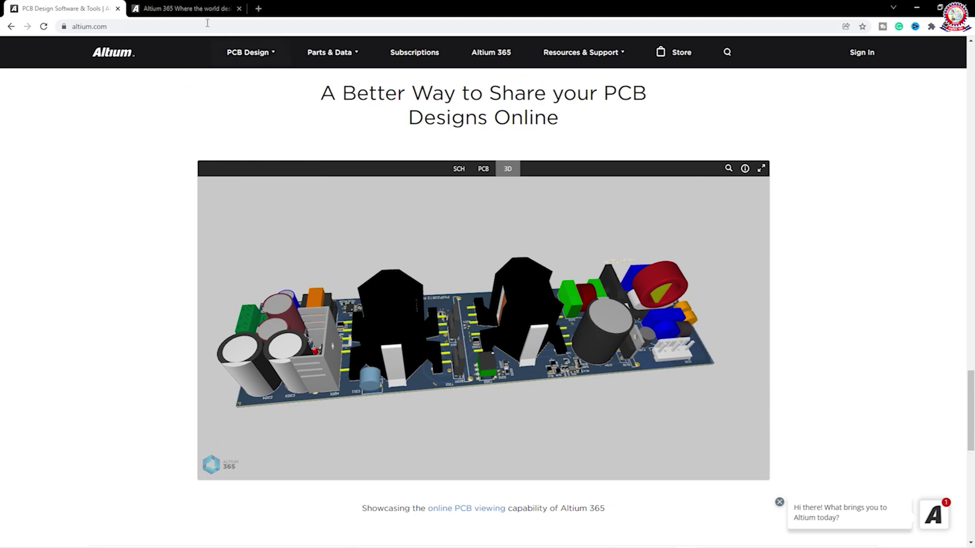
pyautogui.click(185, 9)
pyautogui.hotkey('alt', 'Tab')
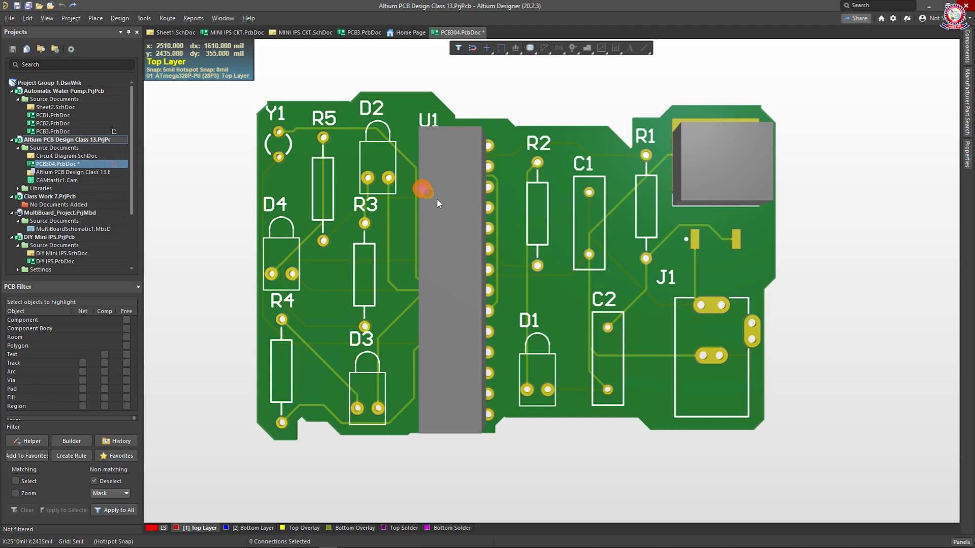
# Switch to Chrome with a new browser window and enlarge it to fill the screen
pyautogui.moveTo(242, 545)
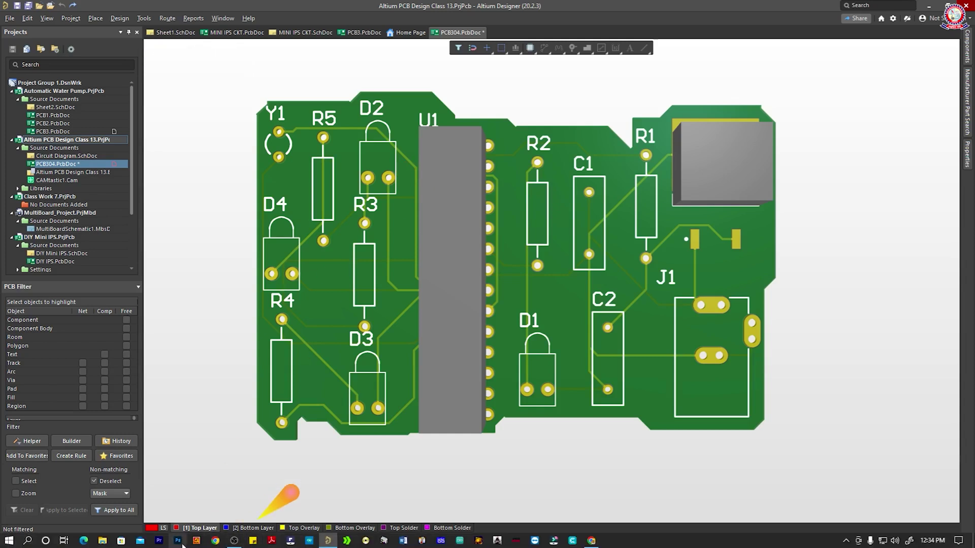
pyautogui.click(213, 542)
pyautogui.moveTo(333, 138); pyautogui.dragTo(528, 66)
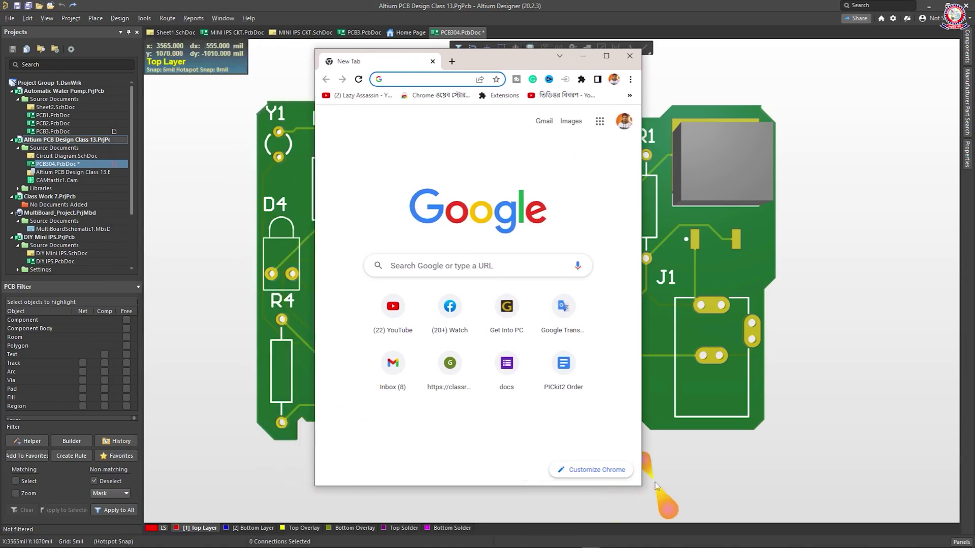
pyautogui.moveTo(641, 486); pyautogui.dragTo(656, 486)
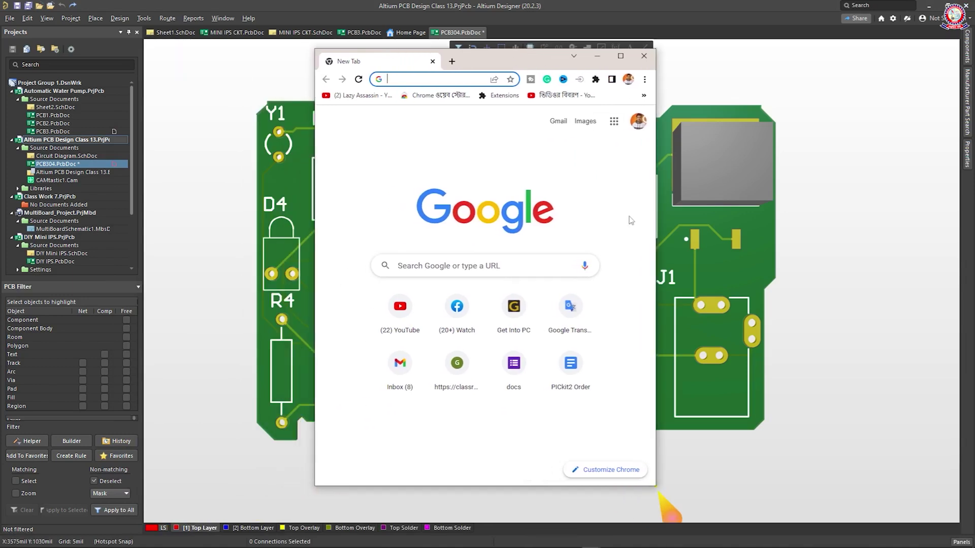
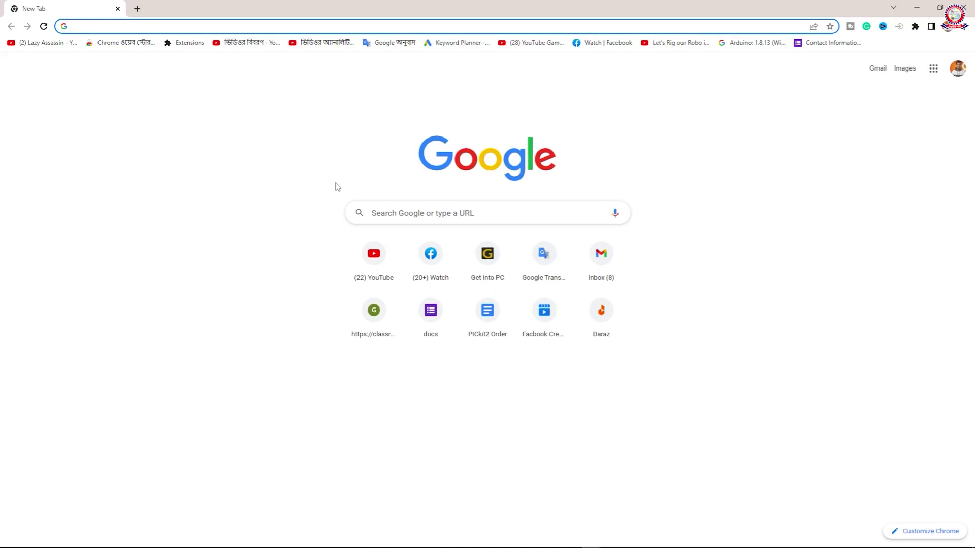
pyautogui.write('li')
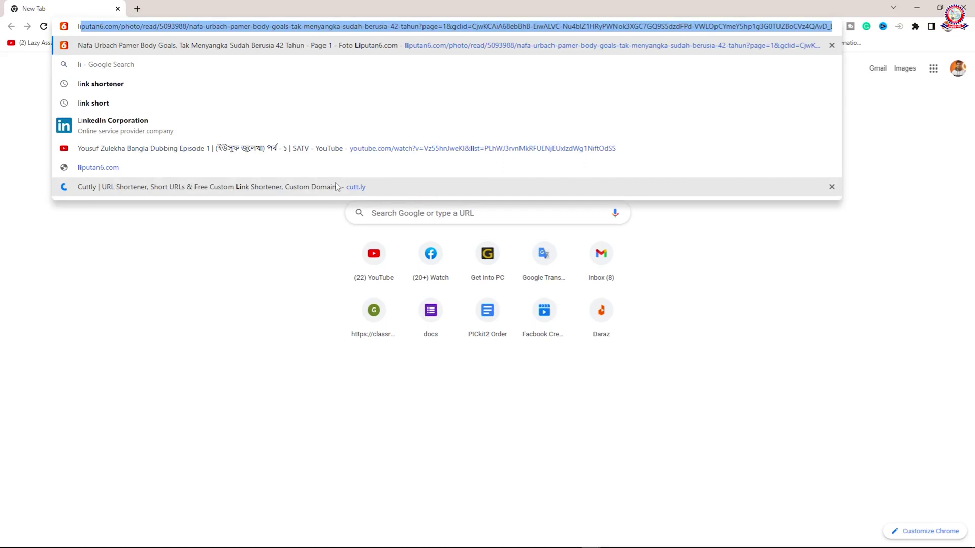
pyautogui.press('BackSpace')
pyautogui.press('BackSpace')
pyautogui.press('BackSpace')
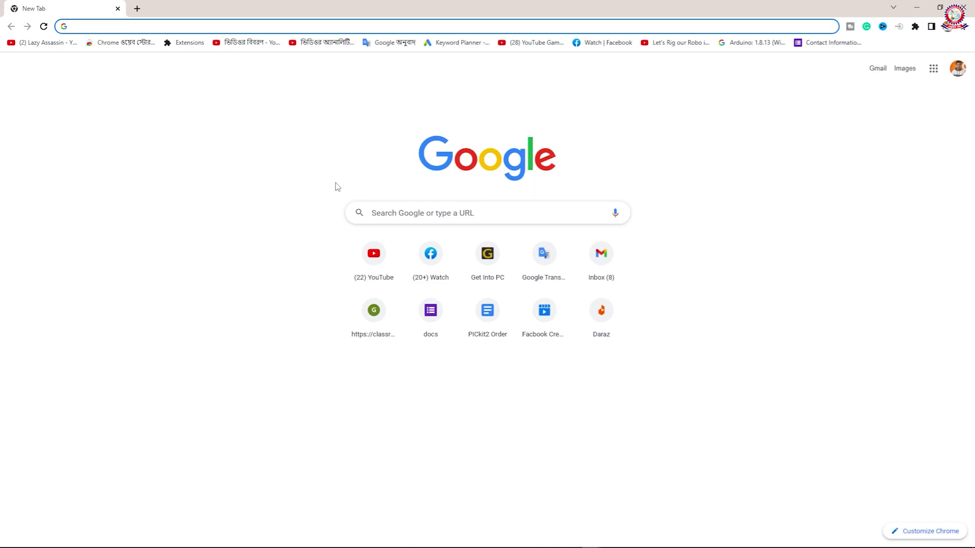
# Search Google Images for "LDR Circuit" and preview the two-circuit Circuit Digest result "Simple LDR Circuit to Detect Light"
pyautogui.write('LDR')
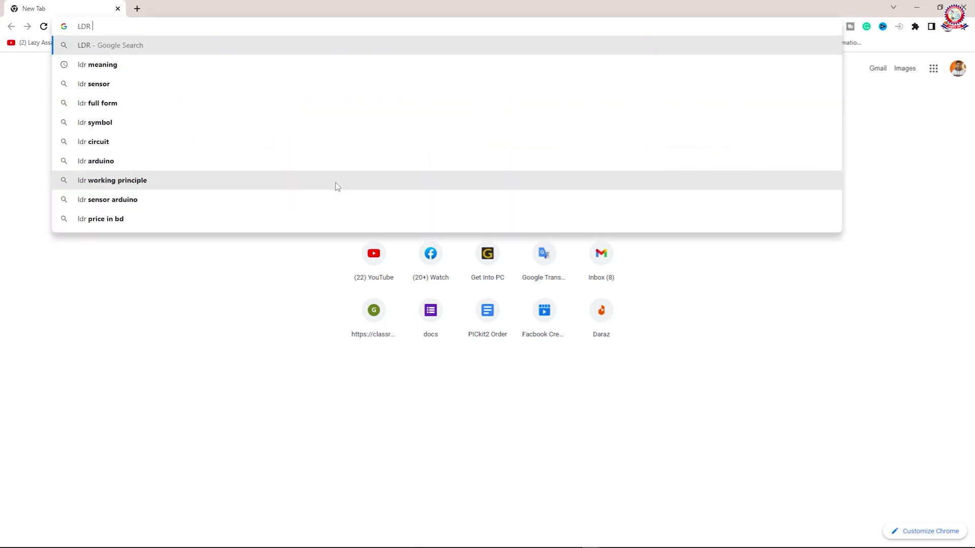
pyautogui.write(' Circui')
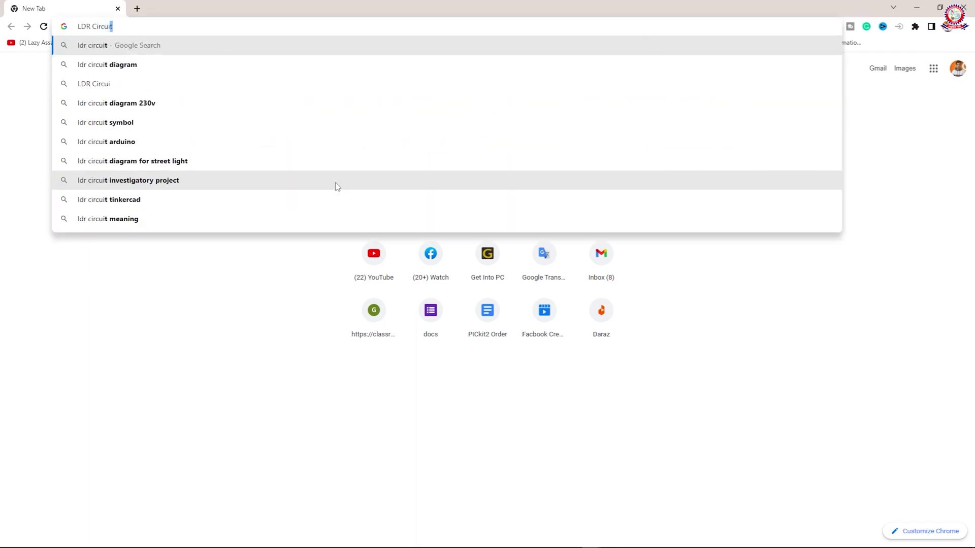
pyautogui.write('t')
pyautogui.press('Return')
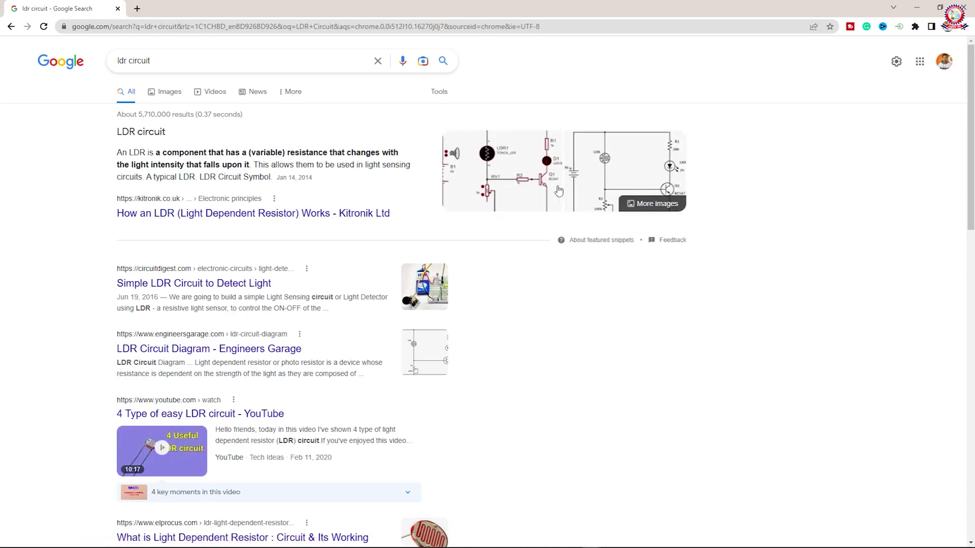
pyautogui.click(169, 93)
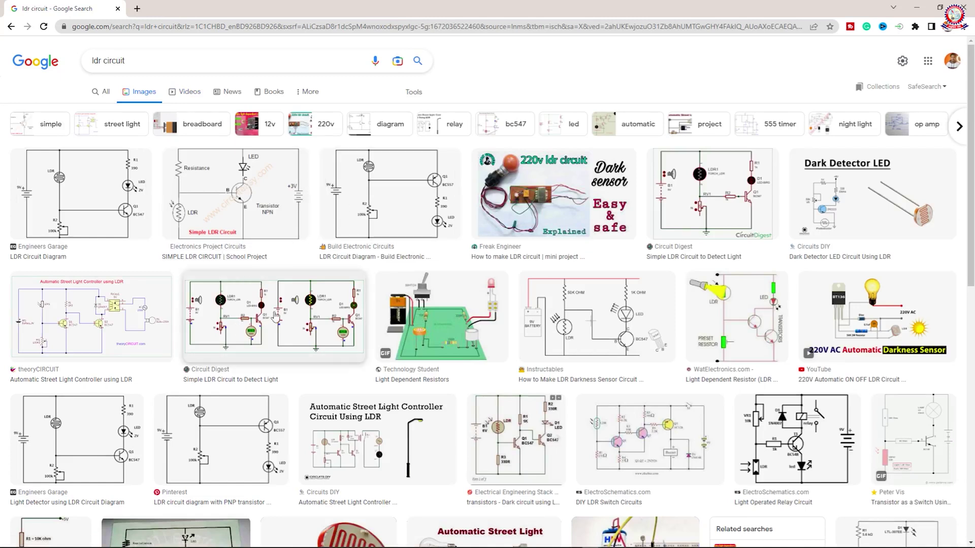
pyautogui.click(274, 317)
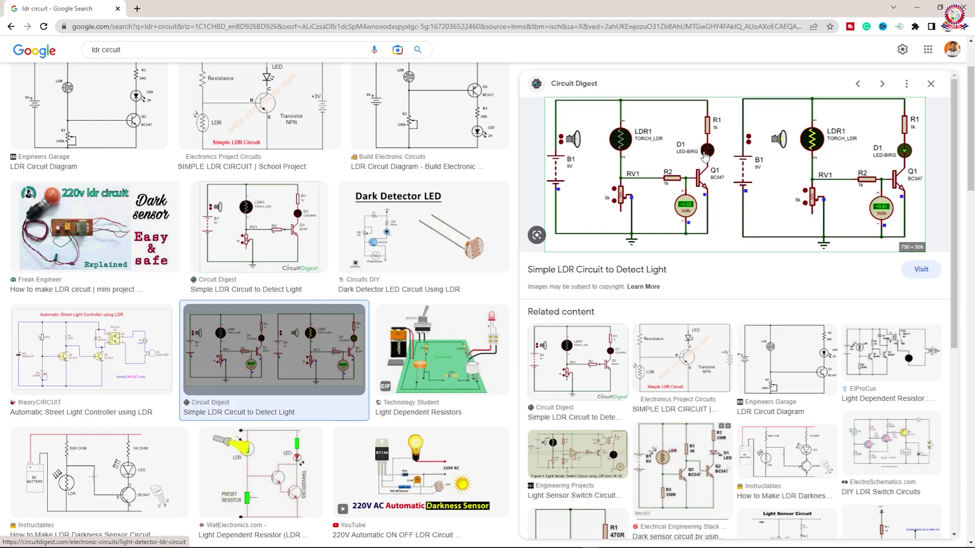
# Open YouTube in a new browser tab and search for "est programming"
pyautogui.click(137, 9)
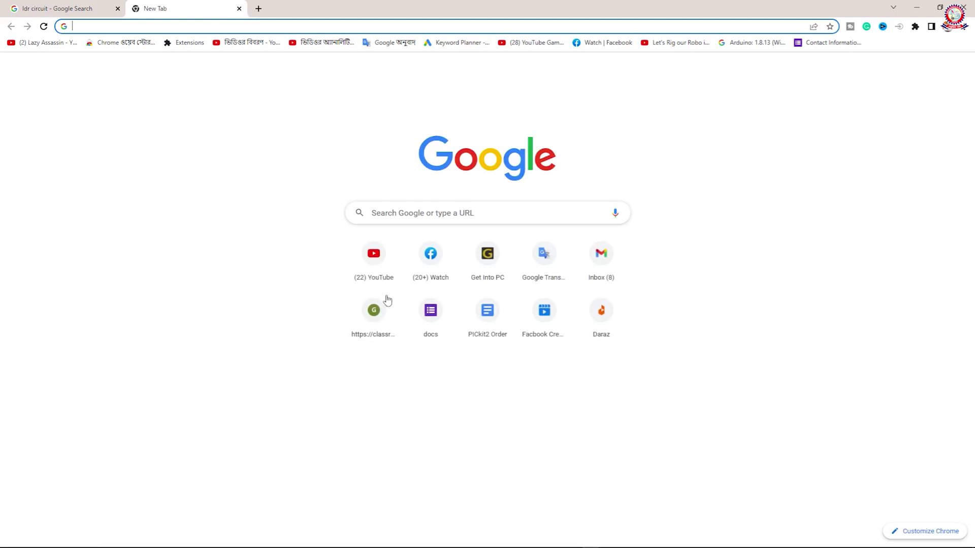
pyautogui.click(380, 264)
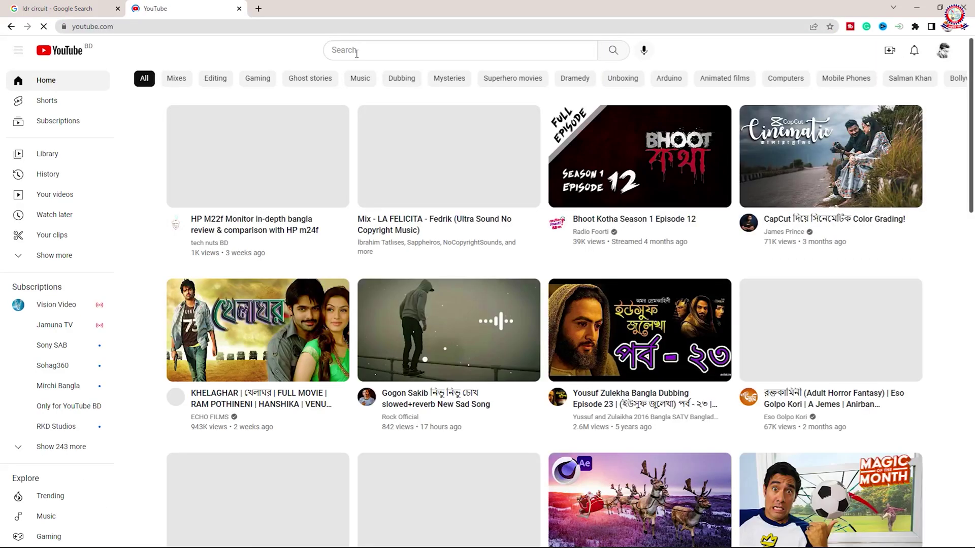
pyautogui.click(358, 49)
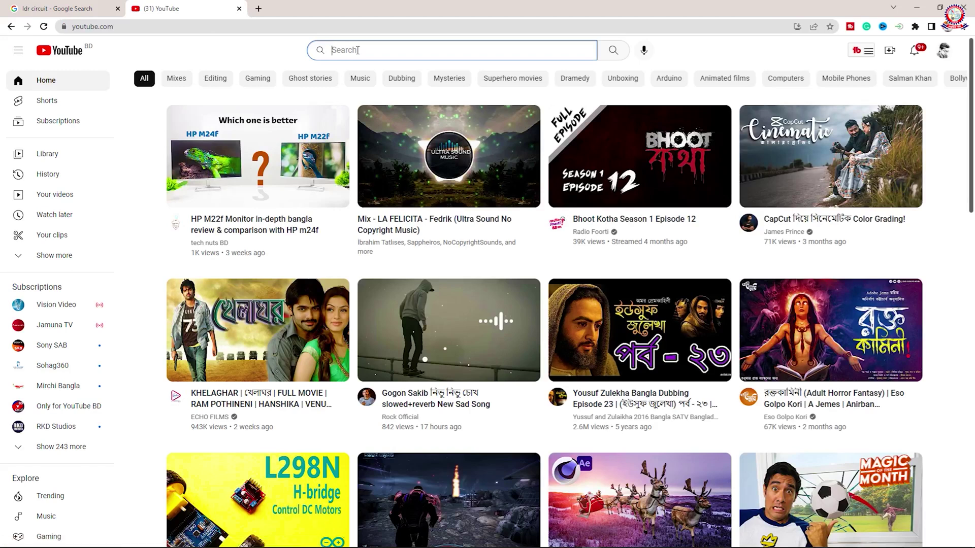
pyautogui.write('est ')
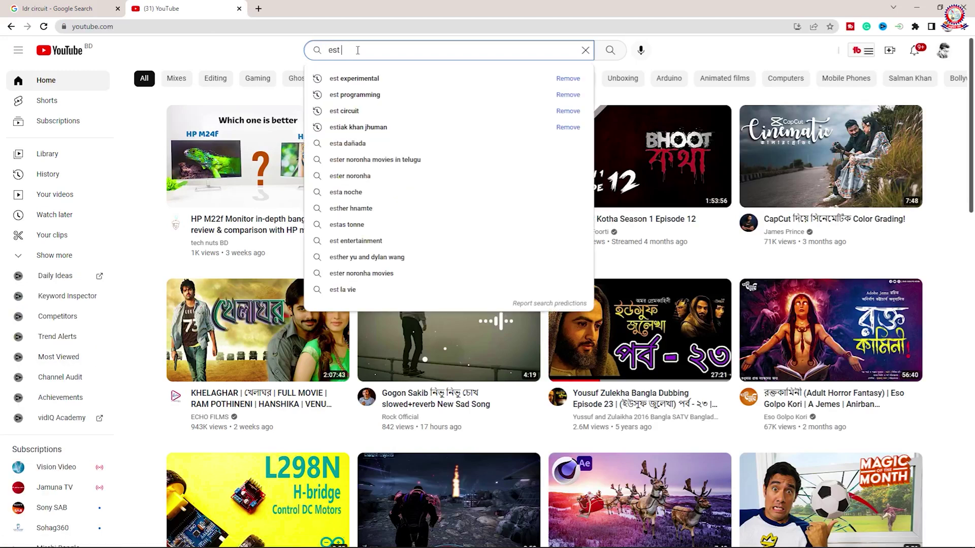
pyautogui.write('program')
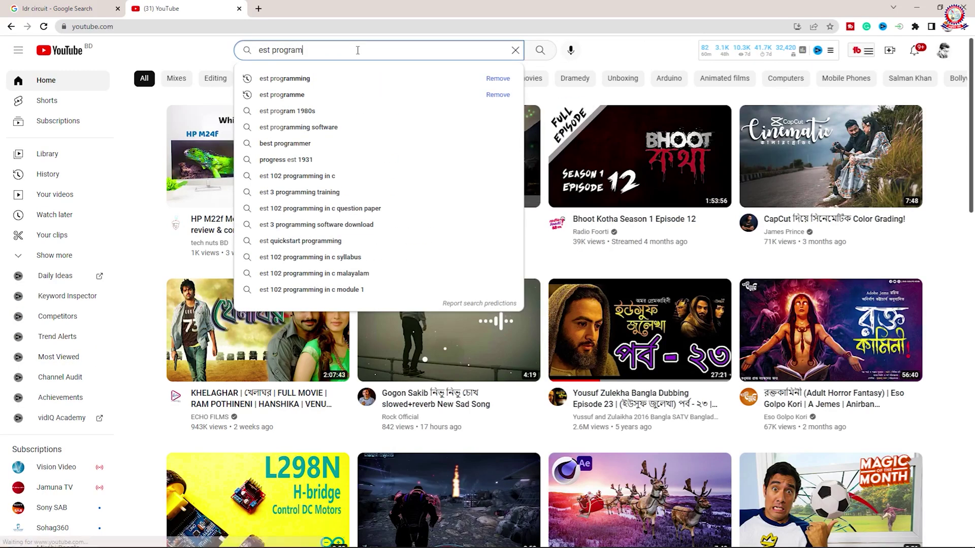
pyautogui.write('ming')
pyautogui.press('Return')
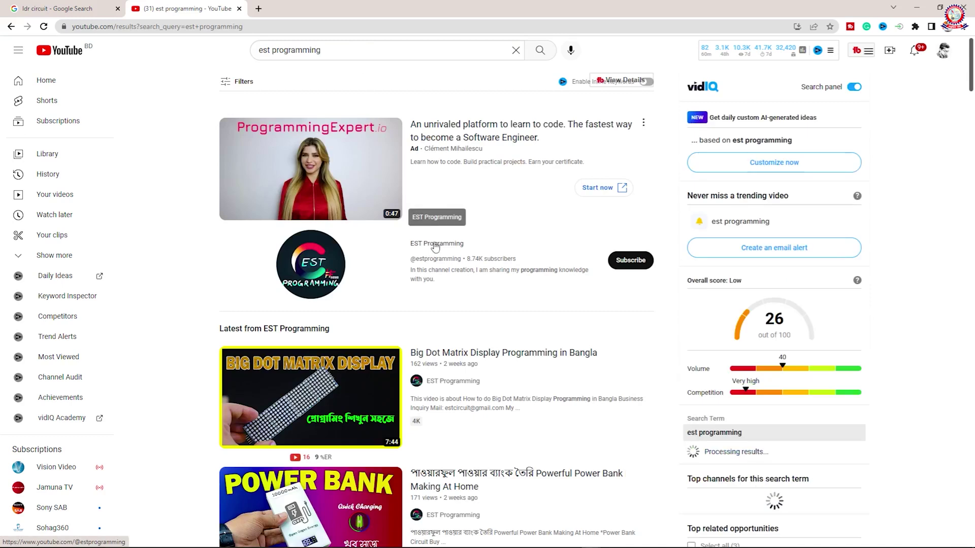
# Open the EST Programming channel and go to its playlists
pyautogui.click(435, 245)
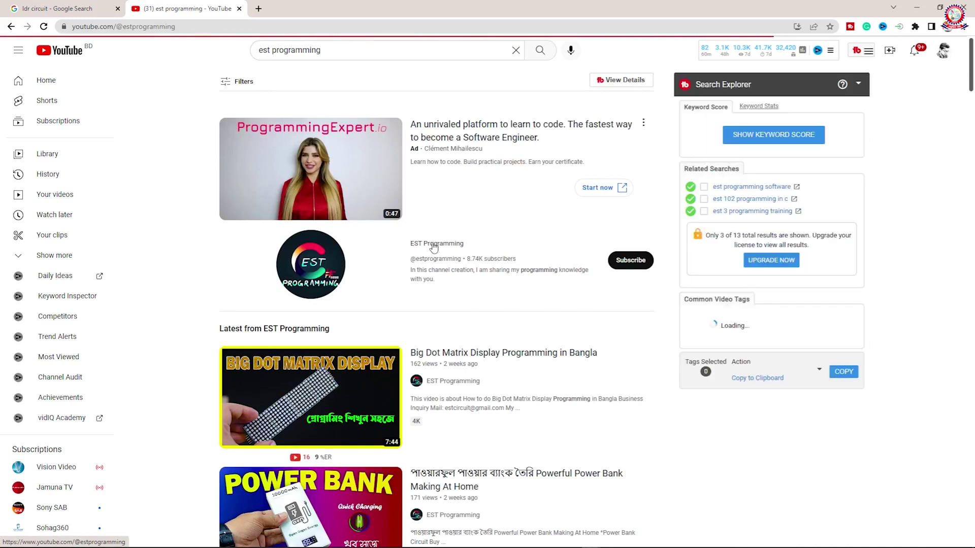
pyautogui.click(45, 27)
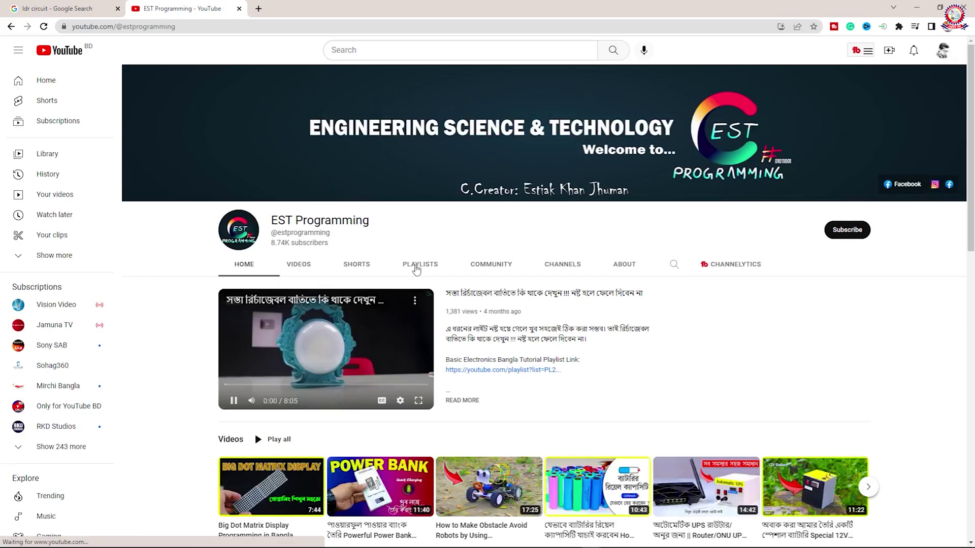
pyautogui.click(419, 265)
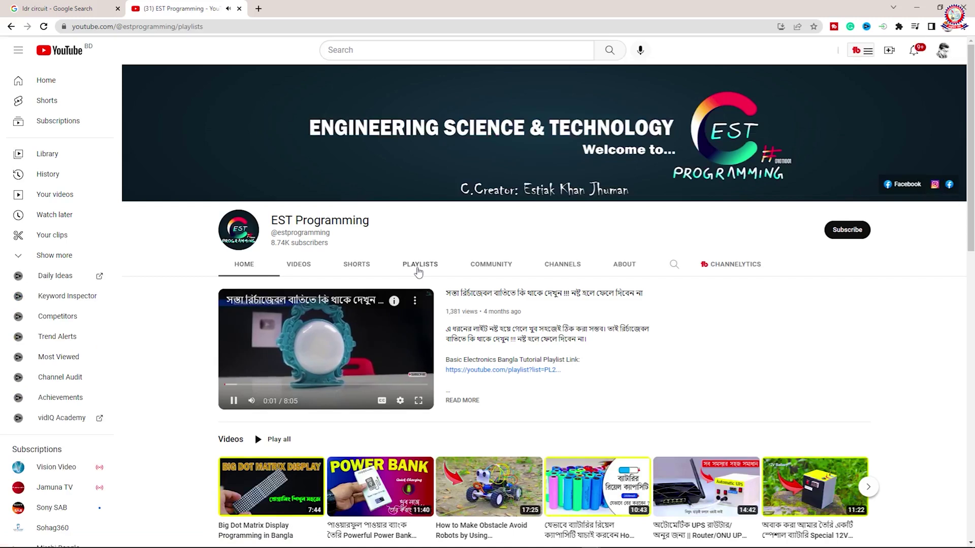
# Open the channel's "Basic Electronics Tutorial in Bangla" playlist and pause the video that starts playing
pyautogui.scroll(-3, 418, 272)
pyautogui.scroll(-1, 418, 269)
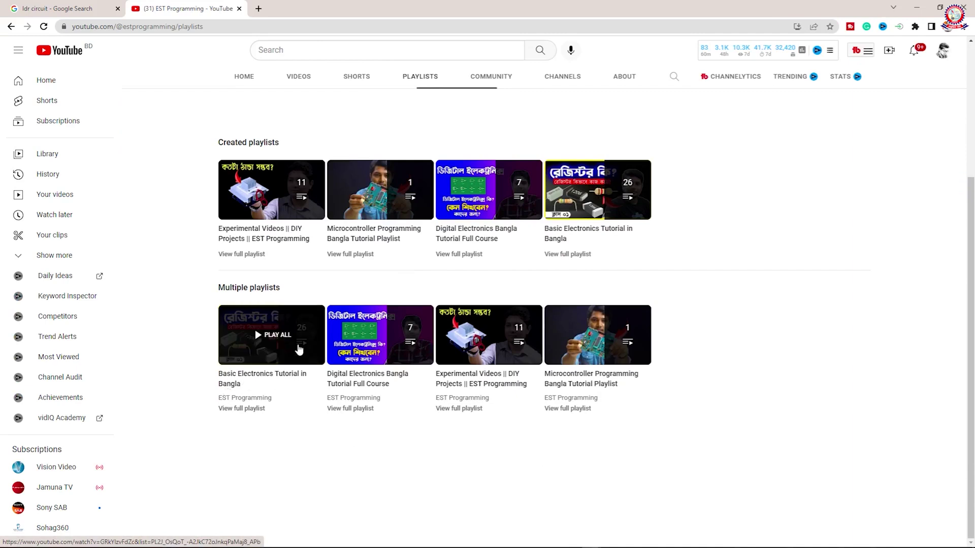
pyautogui.click(270, 376)
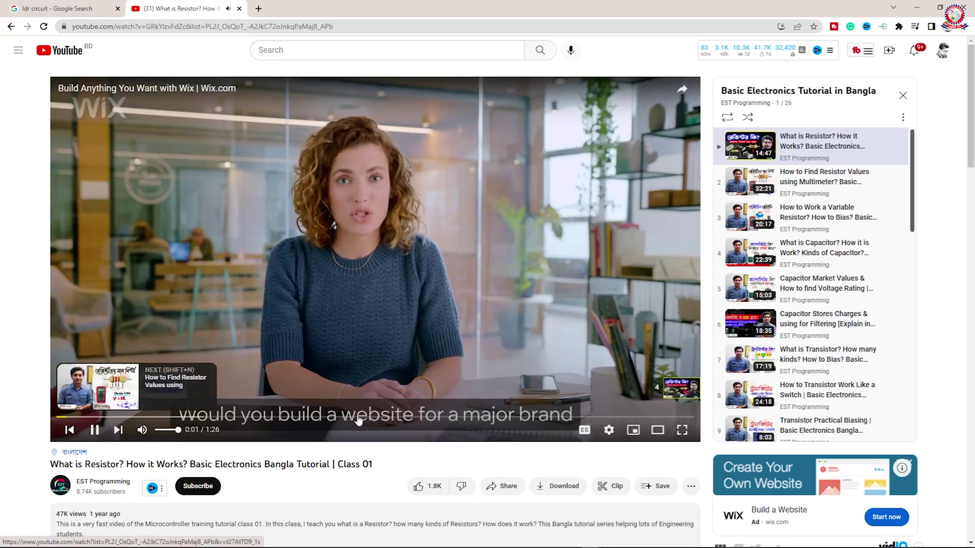
pyautogui.click(94, 430)
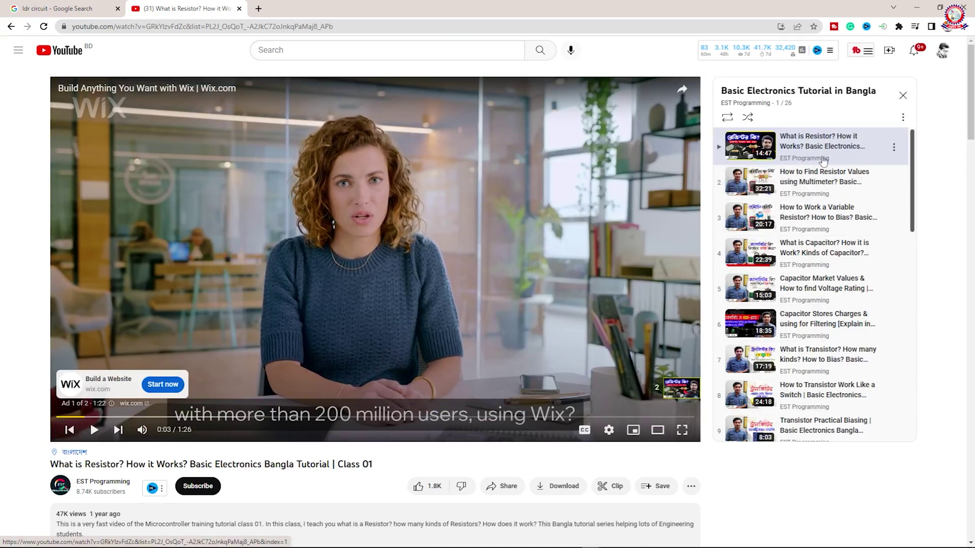
# Look through the classes listed in the Basic Electronics playlist down to the last one and return to the first
pyautogui.scroll(-1, 823, 203)
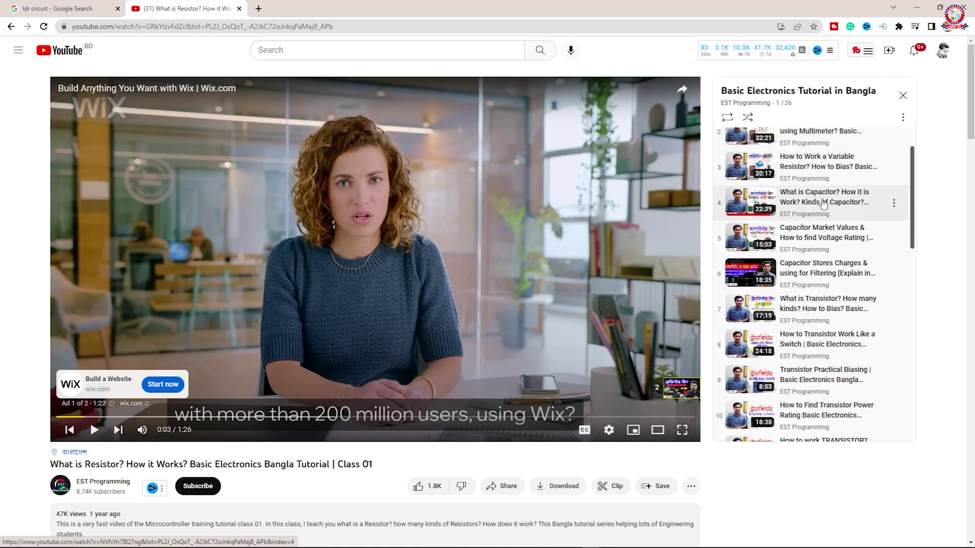
pyautogui.scroll(-5, 823, 203)
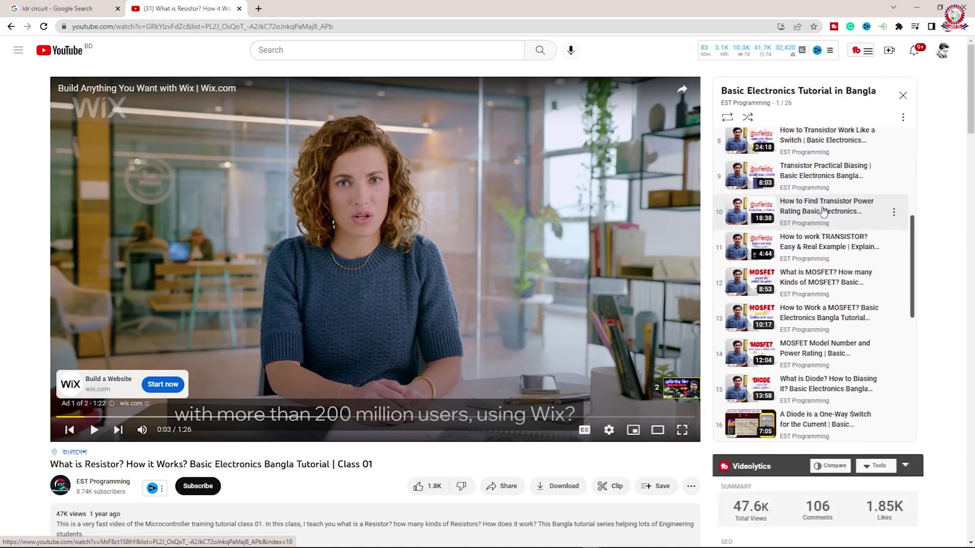
pyautogui.scroll(-7, 824, 211)
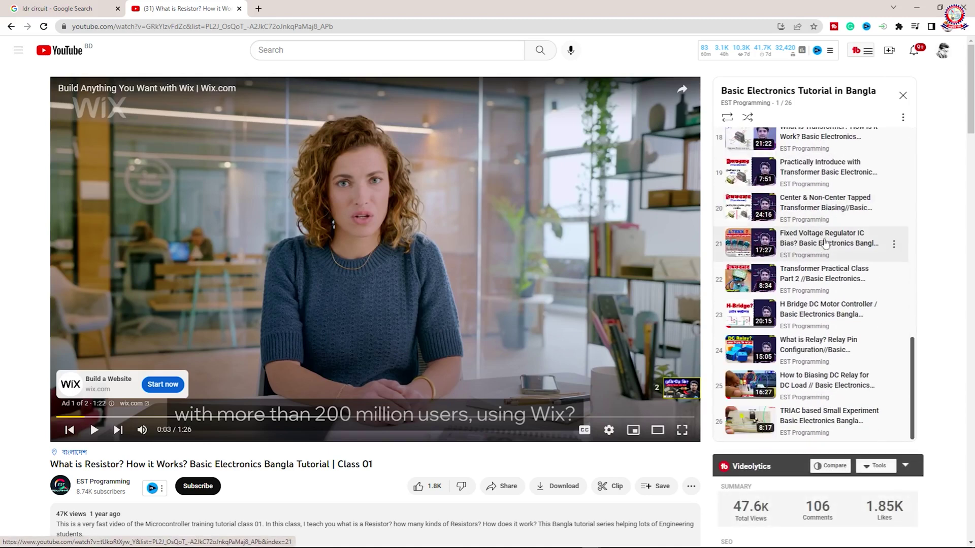
pyautogui.scroll(4, 812, 315)
pyautogui.scroll(8, 812, 315)
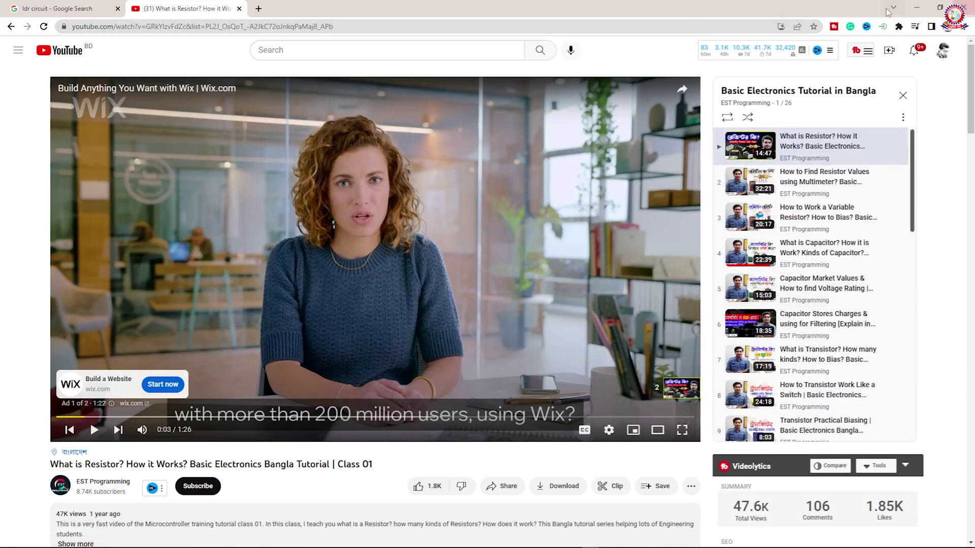
# Return to the "ldr circuit" image results in the browser, and switch to Altium Designer
pyautogui.click(63, 9)
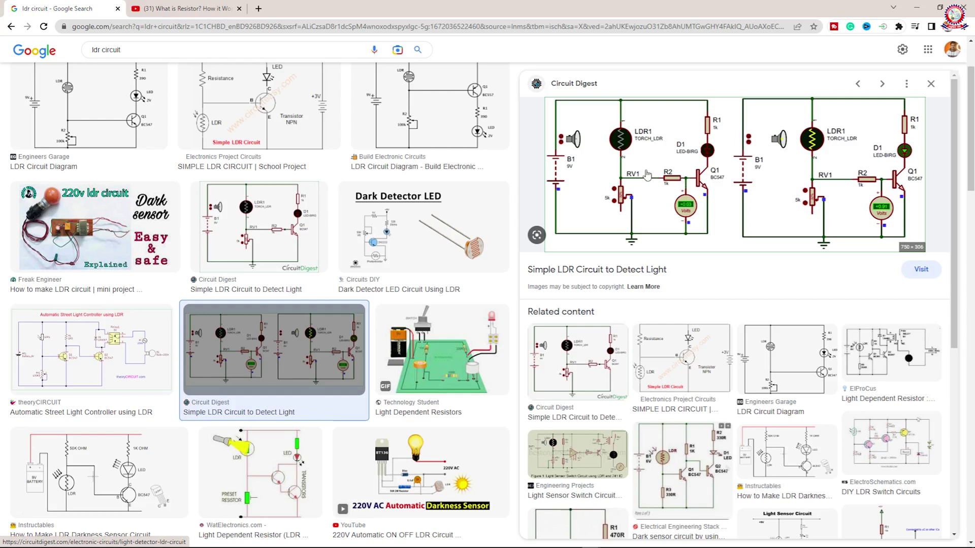
pyautogui.click(445, 334)
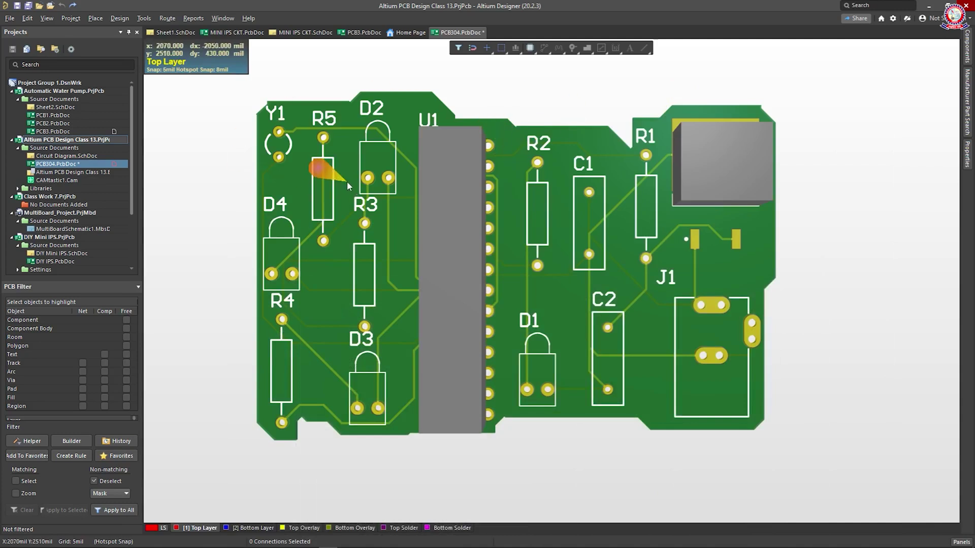
pyautogui.click(47, 19)
pyautogui.moveTo(71, 19)
pyautogui.click(251, 72)
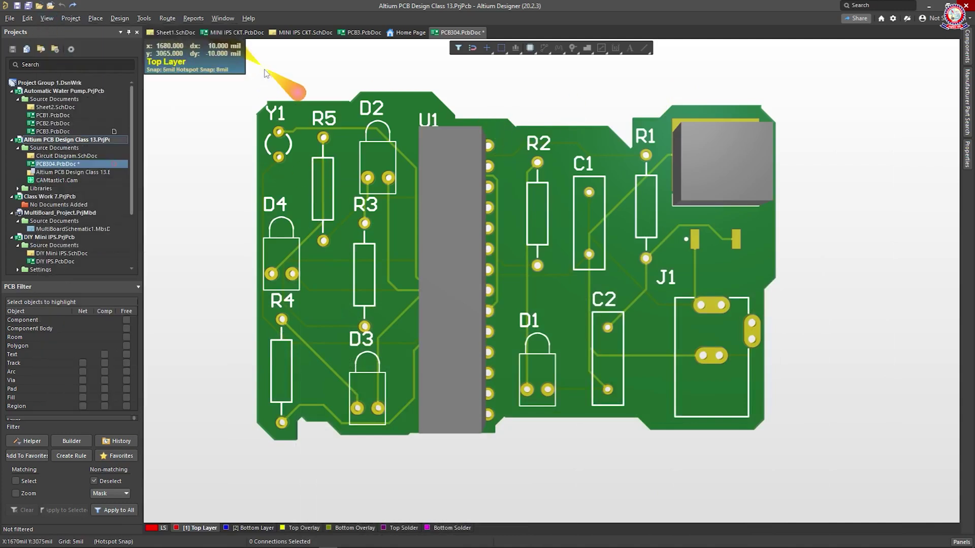
# Open Circuit Diagram.SchDoc from the Altium PCB Design Class 13 project and view the whole schematic including its title block
pyautogui.click(58, 159)
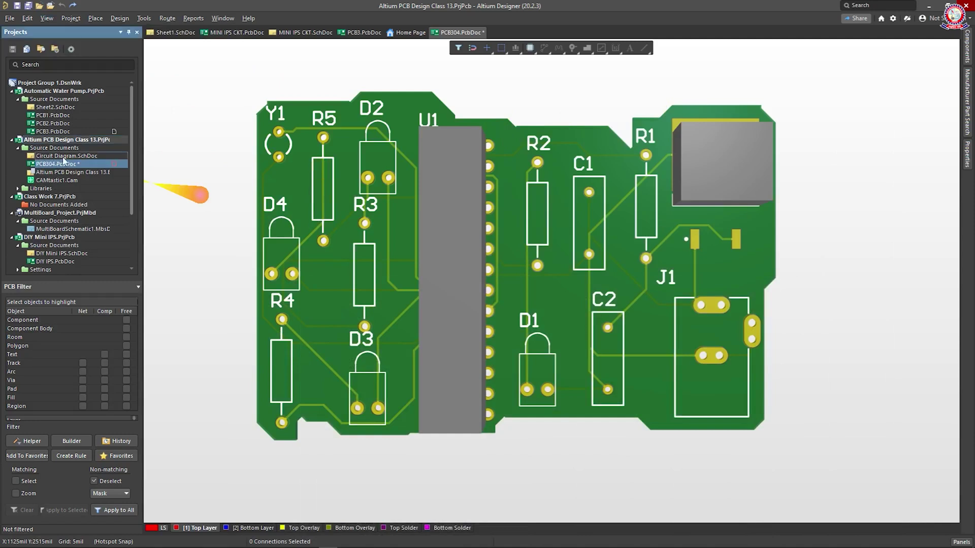
pyautogui.doubleClick(63, 157)
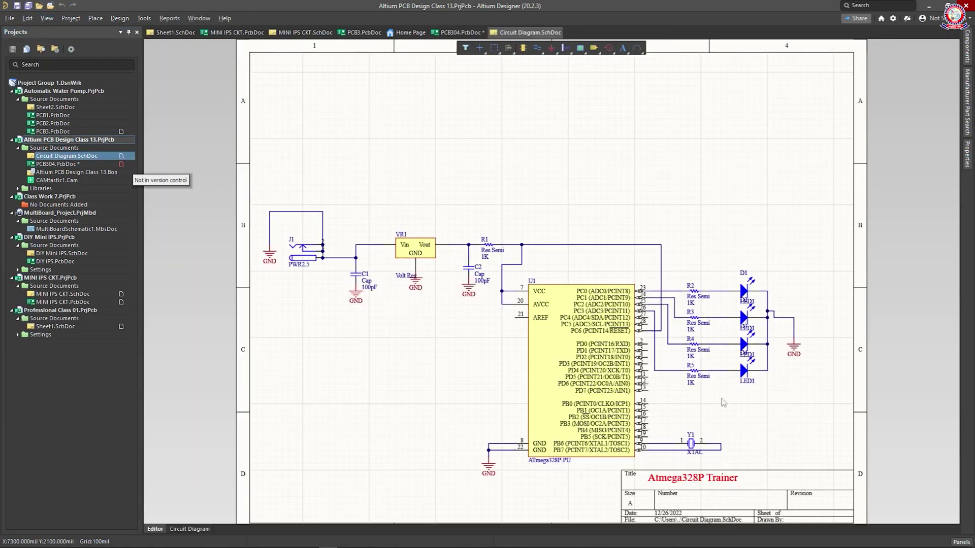
pyautogui.moveTo(700, 401); pyautogui.dragTo(646, 339, button='right')
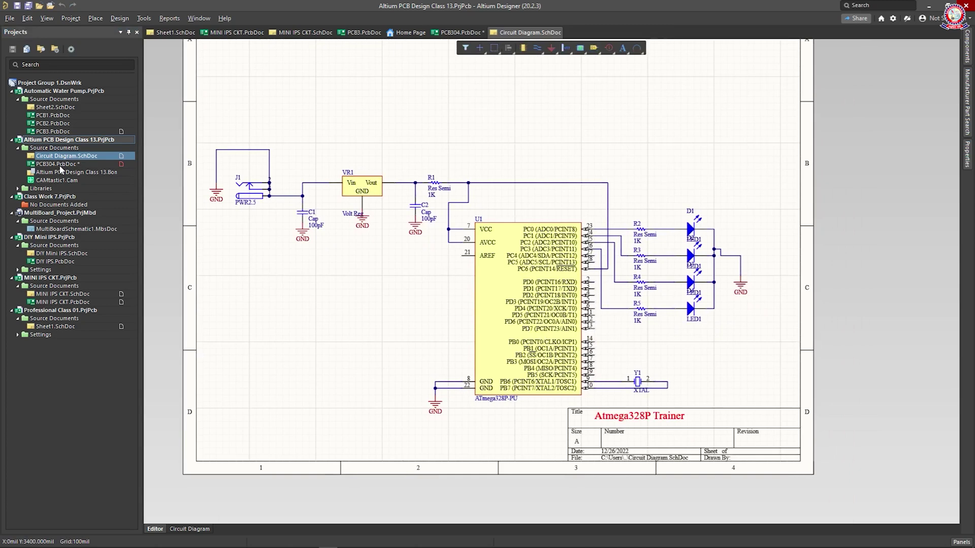
# Return to PCB304.PcbDoc and compare the board in 2D and 3D layout modes, finishing in 2D Layout Mode
pyautogui.doubleClick(58, 165)
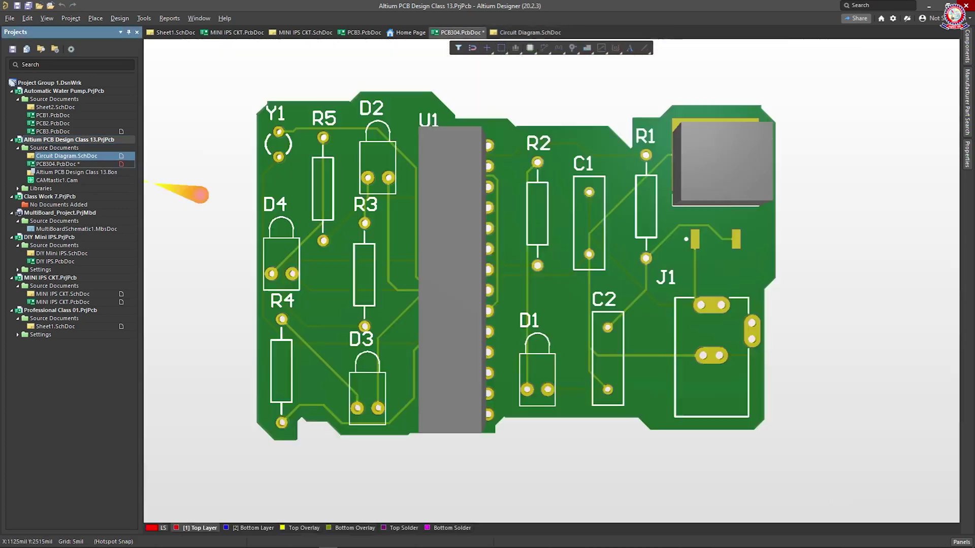
pyautogui.click(46, 19)
pyautogui.click(56, 42)
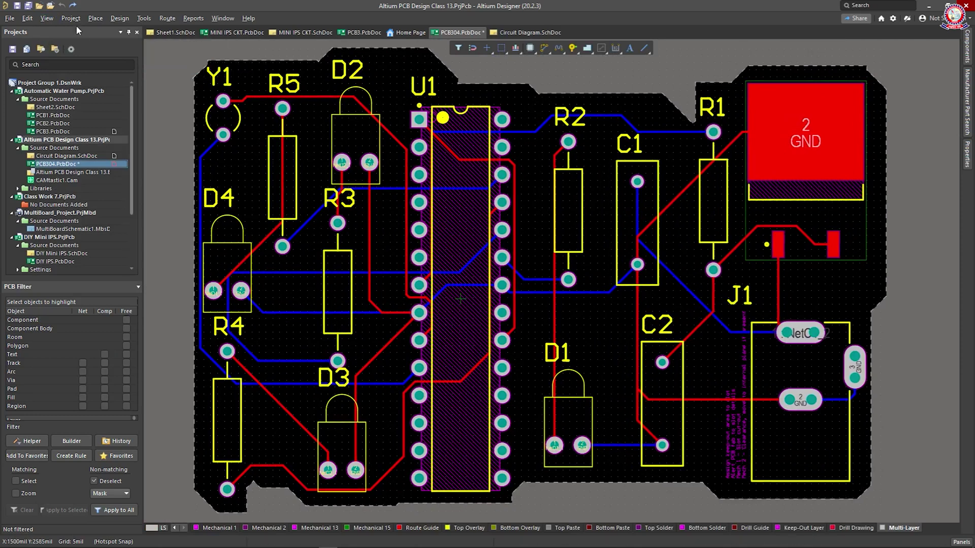
pyautogui.click(48, 19)
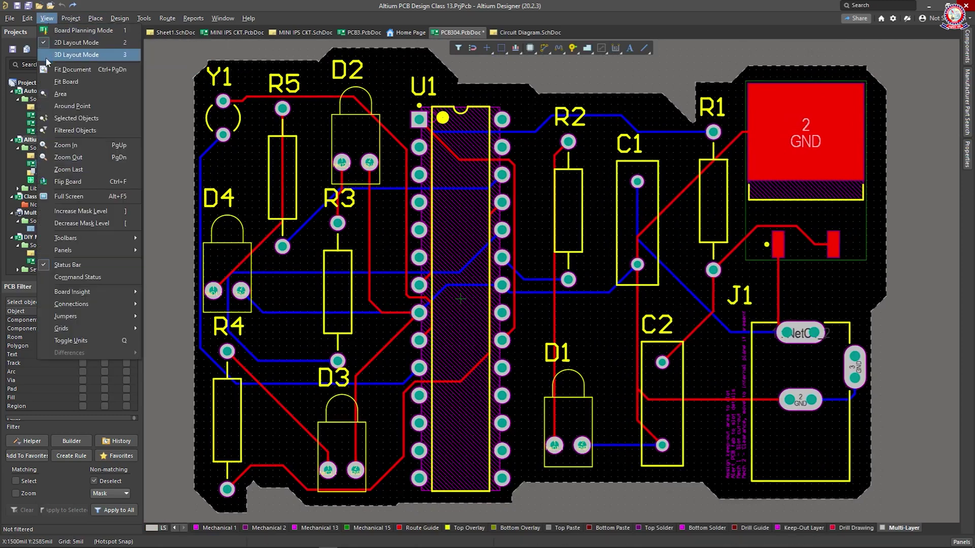
pyautogui.click(46, 55)
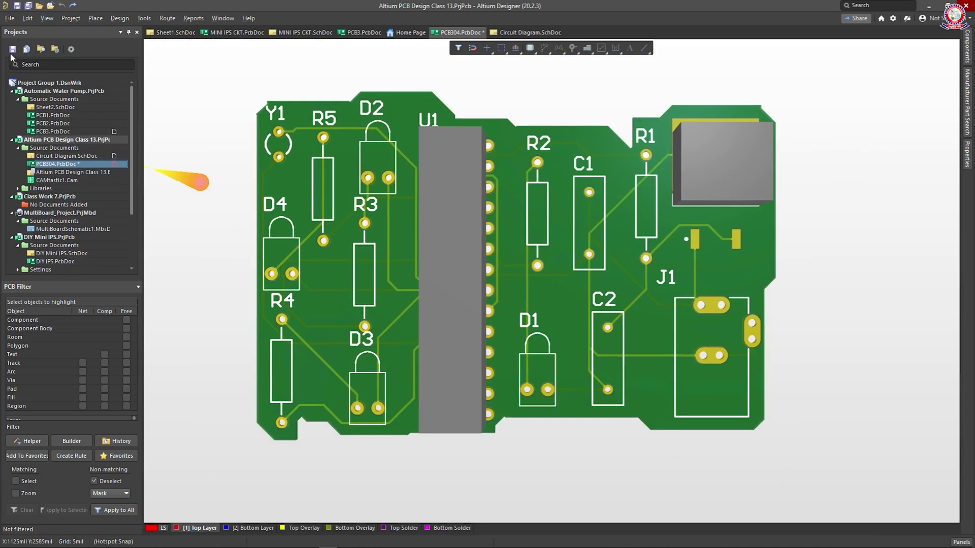
pyautogui.click(47, 18)
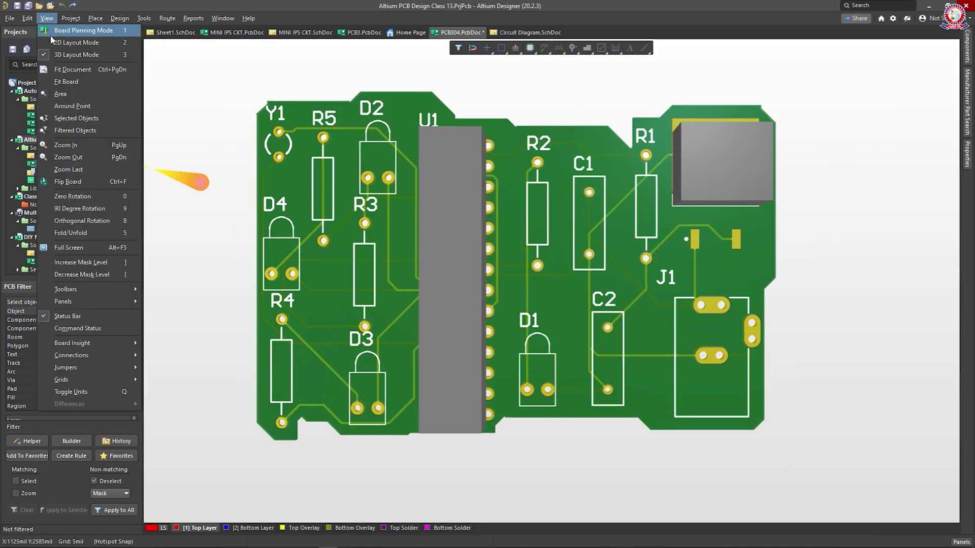
pyautogui.click(52, 43)
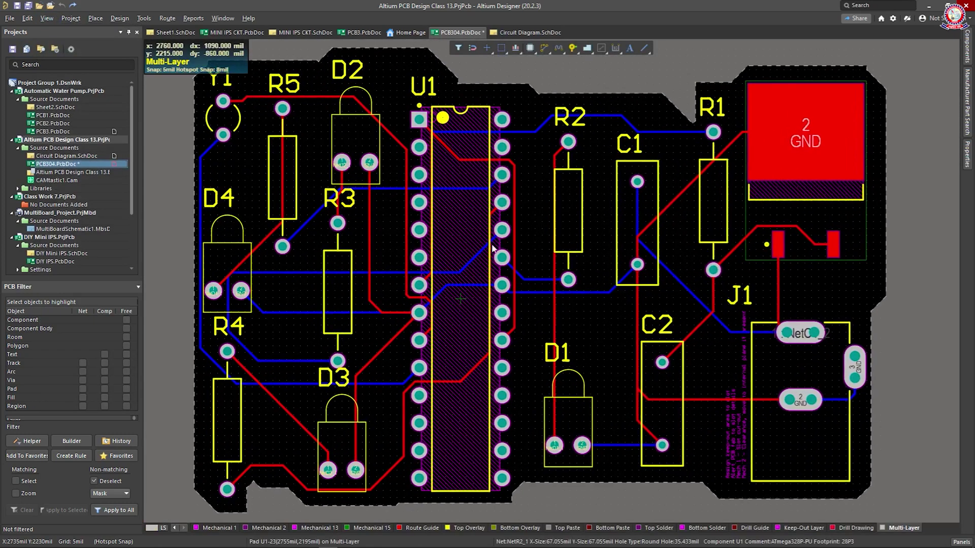
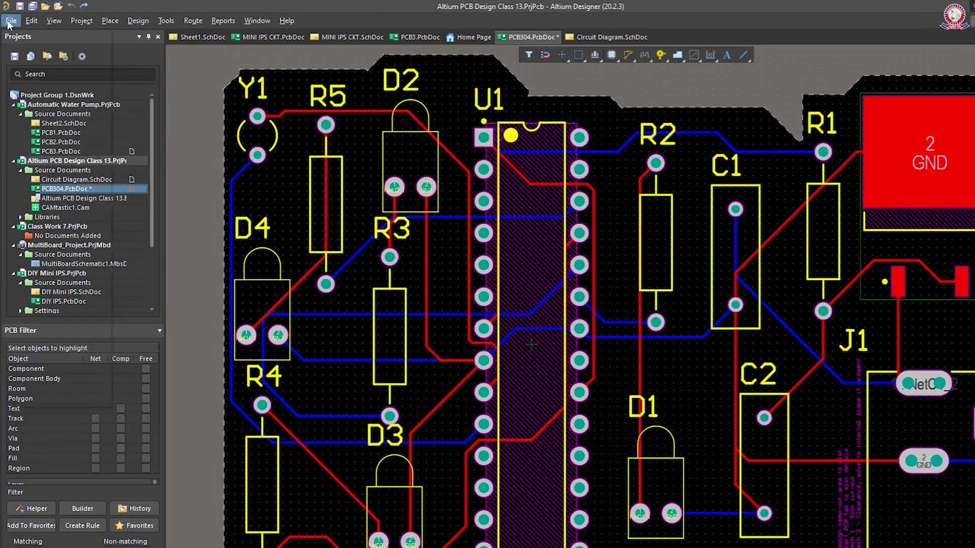
# Start a new local project and name it "LDR Based Project"
pyautogui.click(9, 19)
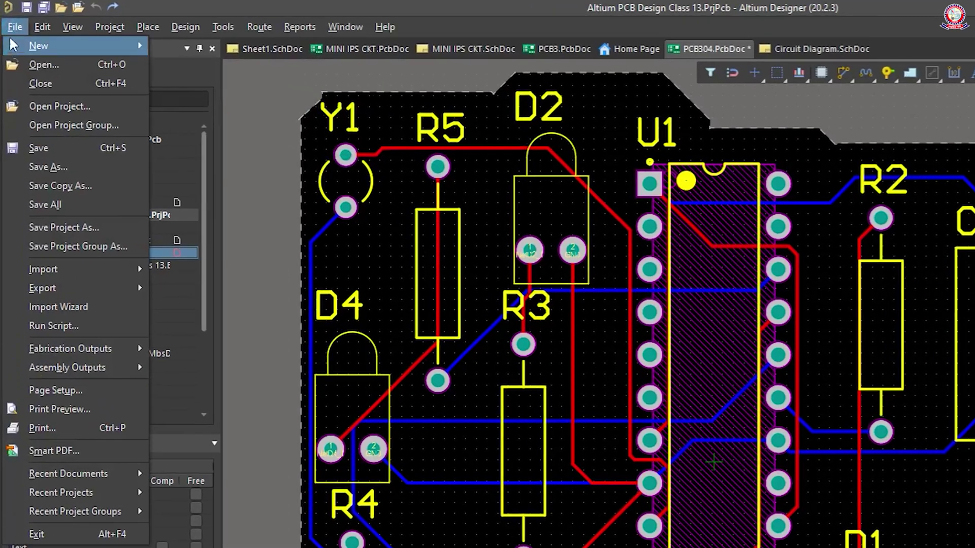
pyautogui.moveTo(35, 42)
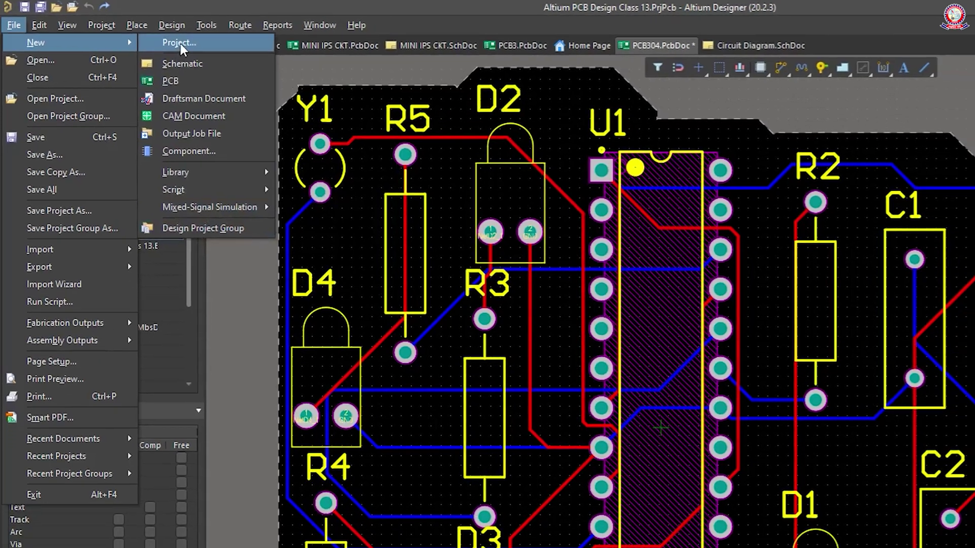
pyautogui.click(193, 47)
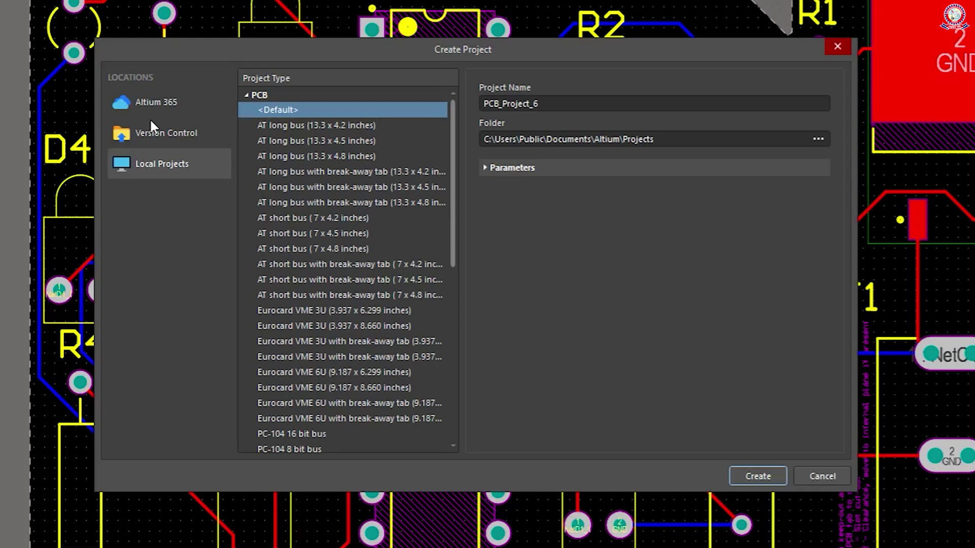
pyautogui.moveTo(620, 101); pyautogui.dragTo(323, 103)
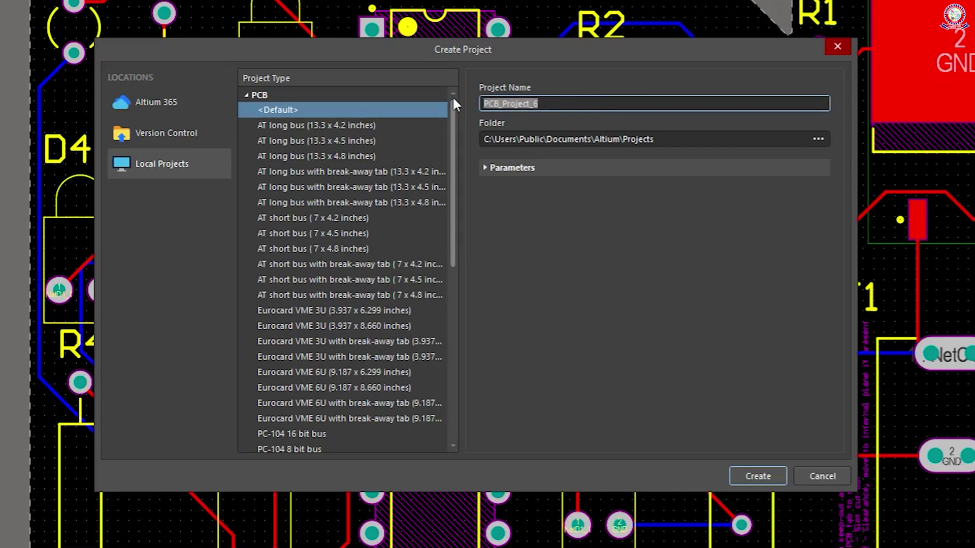
pyautogui.write('LDR')
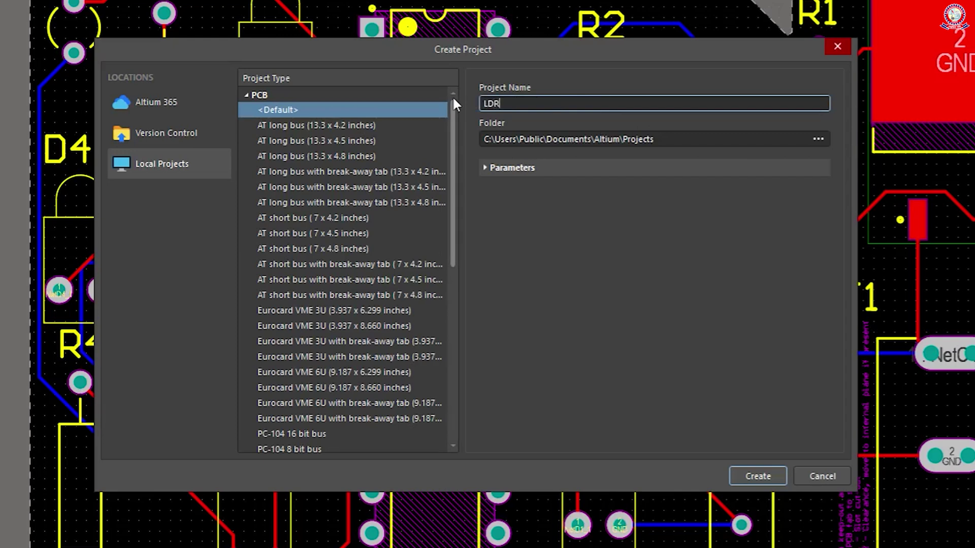
pyautogui.write(' Based Project')
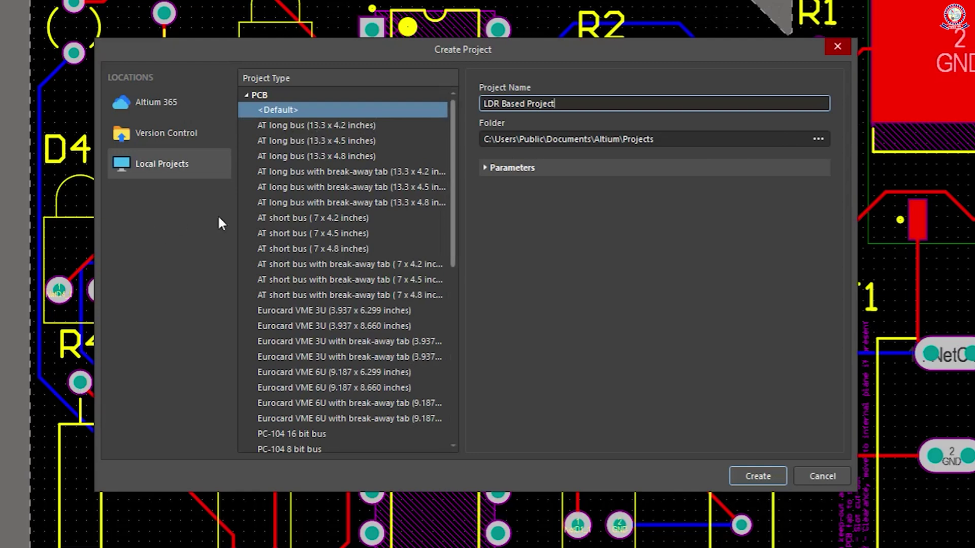
# Examine the PCB and Multiboard templates in the new project's list of project types
pyautogui.scroll(-1, 328, 213)
pyautogui.scroll(-7, 346, 301)
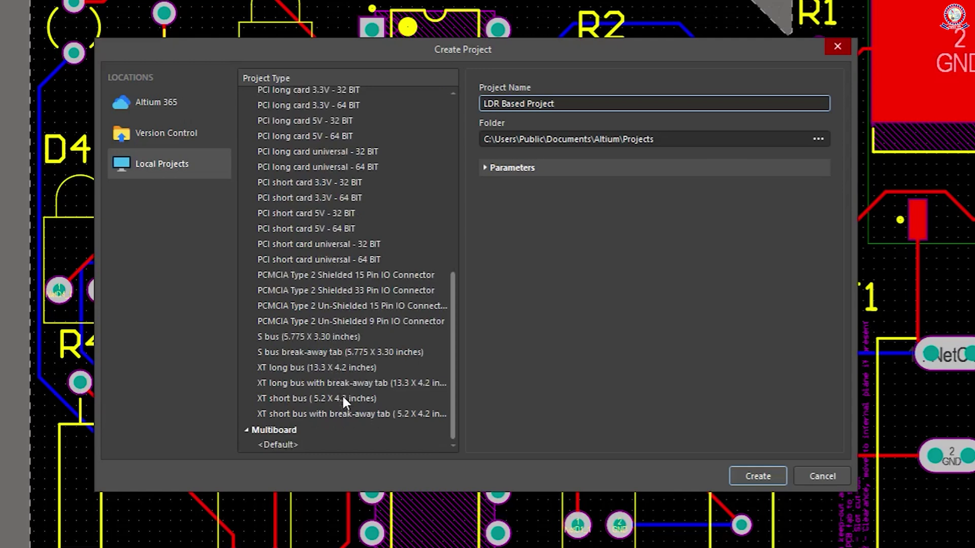
pyautogui.scroll(4, 343, 397)
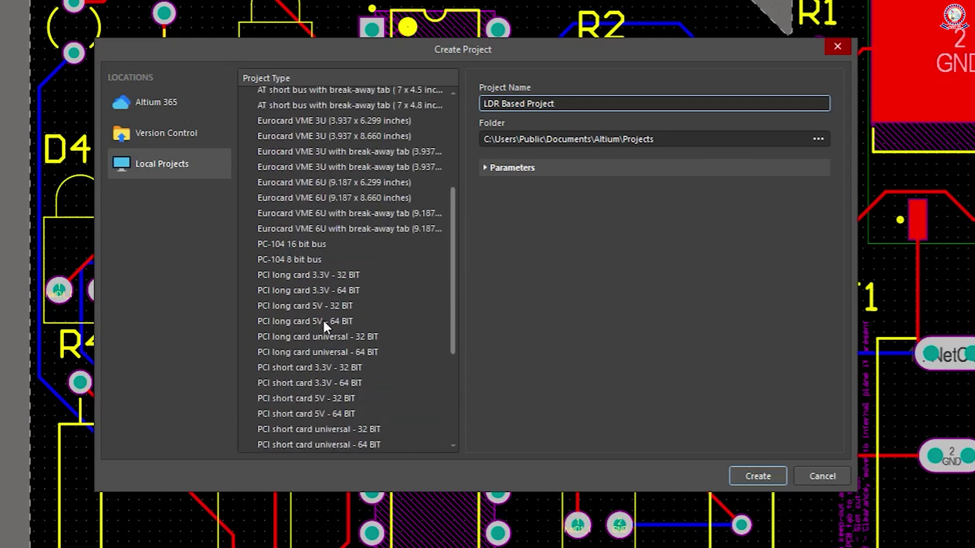
pyautogui.scroll(4, 321, 318)
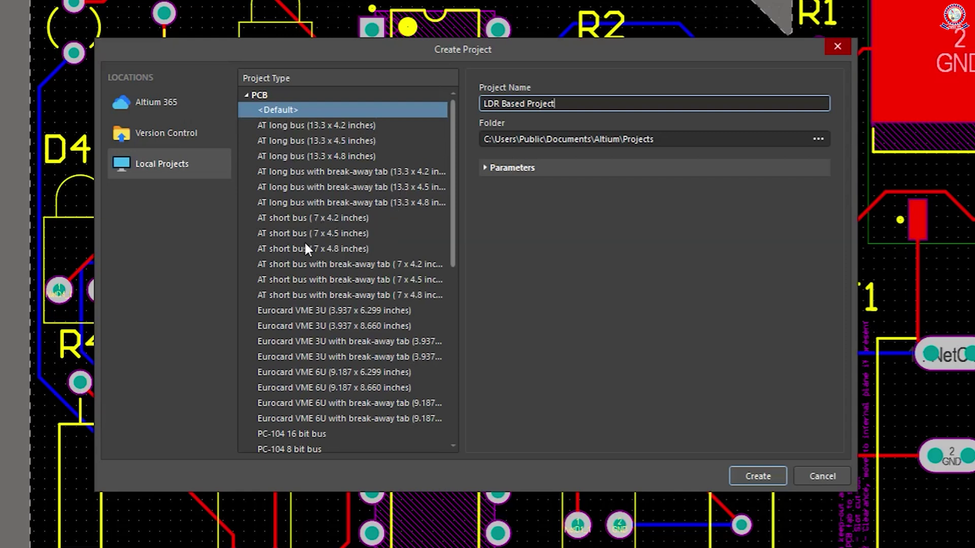
pyautogui.scroll(-1, 304, 244)
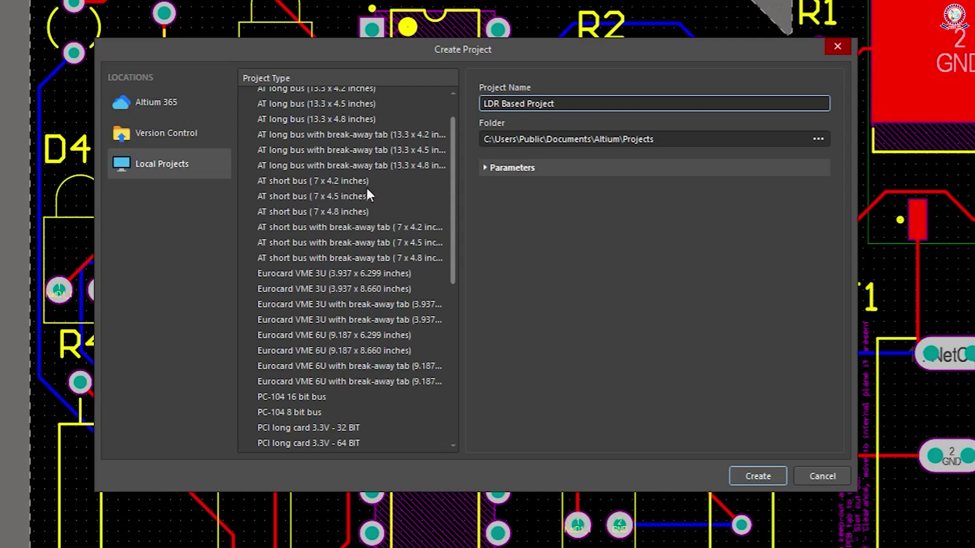
pyautogui.scroll(-2, 394, 249)
pyautogui.scroll(-2, 416, 244)
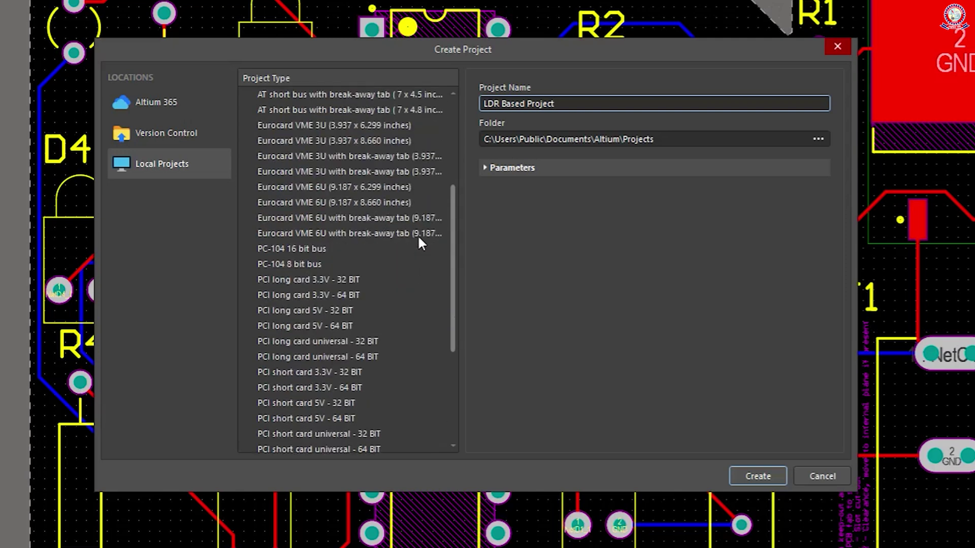
pyautogui.scroll(4, 418, 234)
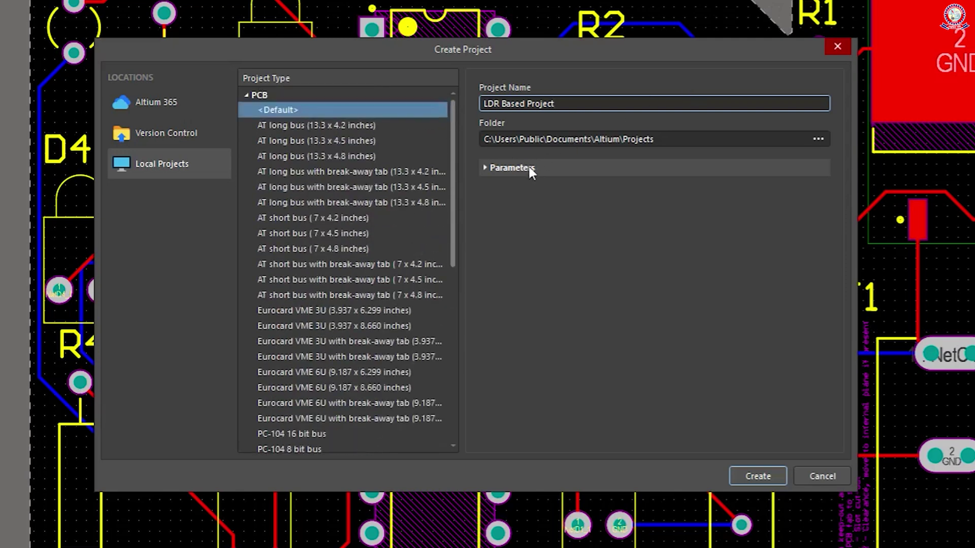
# Check the project's Parameters section and create the project with the default PCB type and no added parameters
pyautogui.click(486, 168)
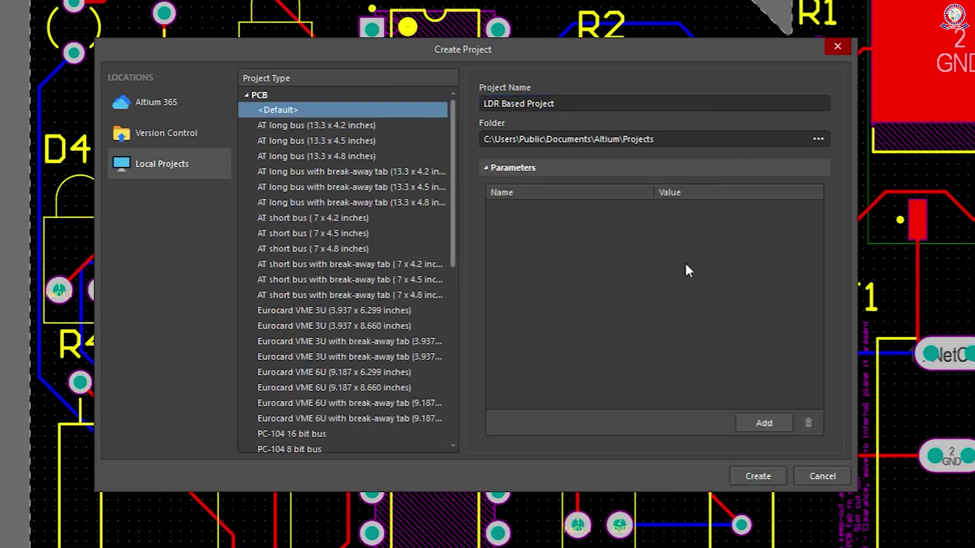
pyautogui.click(486, 168)
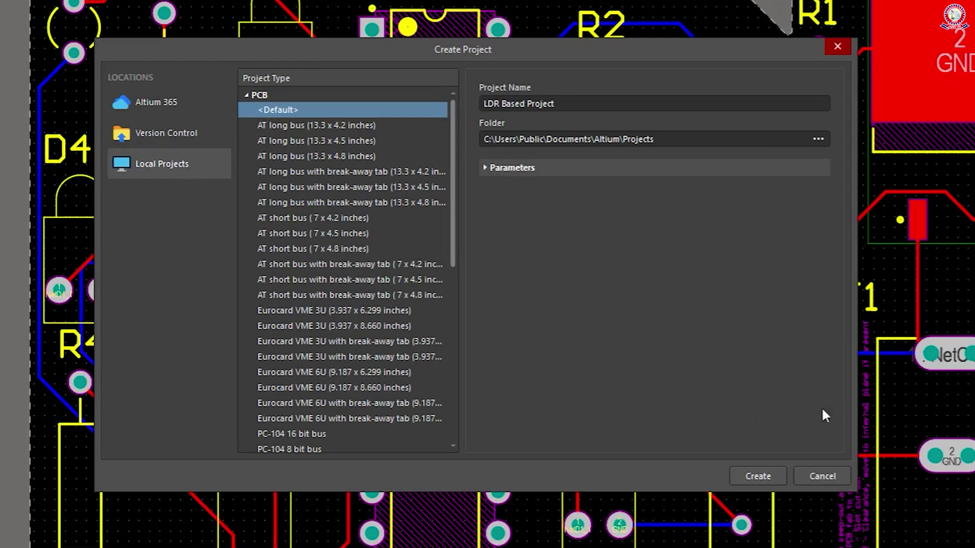
pyautogui.click(743, 474)
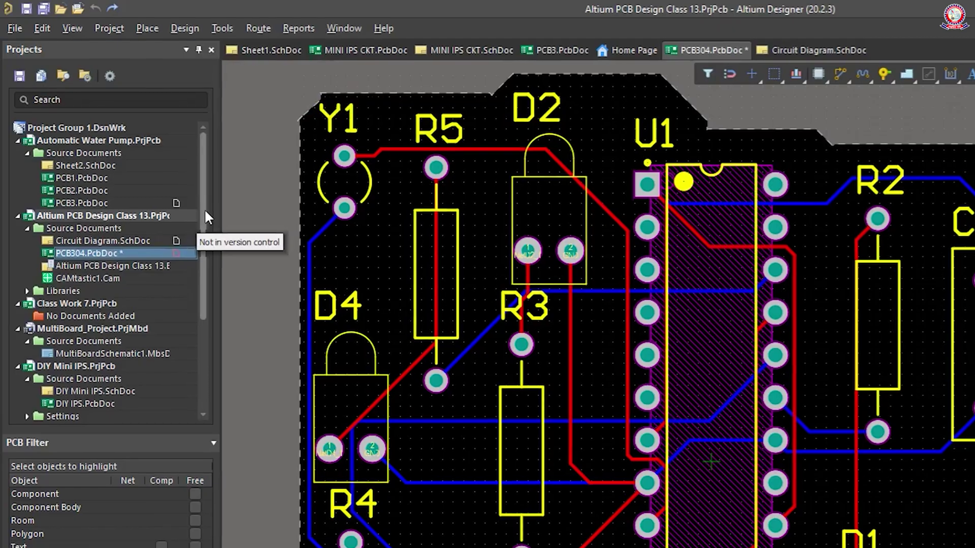
# Add a new schematic document to the LDR Based Project
pyautogui.moveTo(133, 130); pyautogui.dragTo(133, 192)
pyautogui.moveTo(210, 304); pyautogui.dragTo(209, 358)
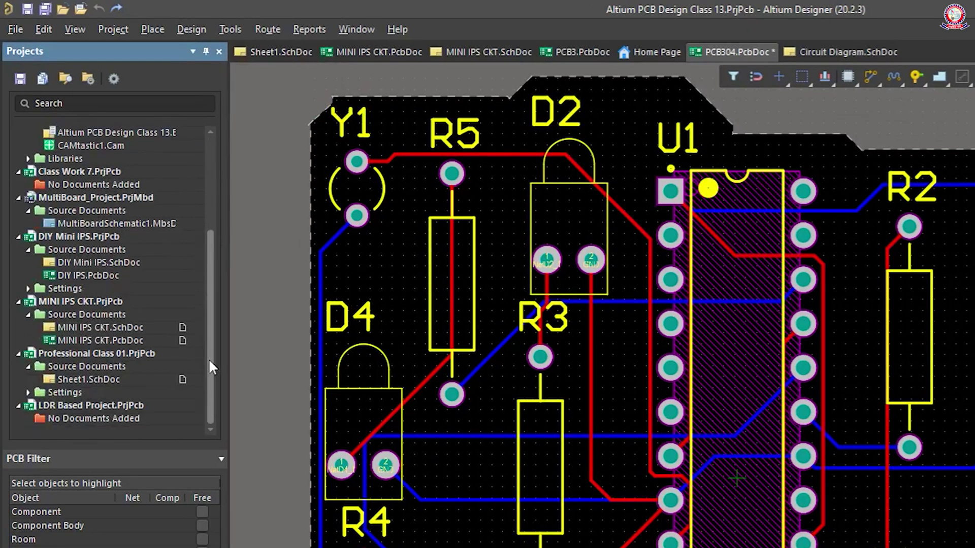
pyautogui.click(107, 402)
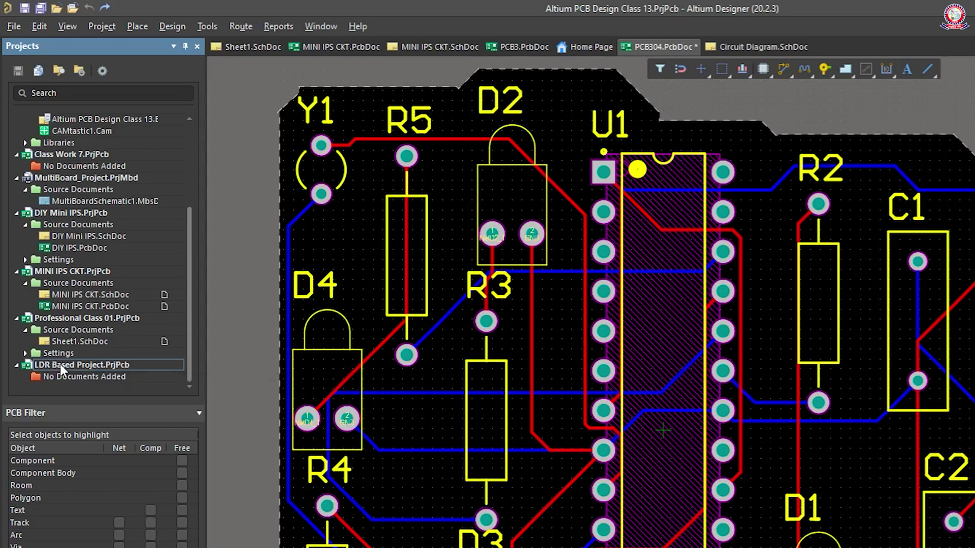
pyautogui.rightClick(89, 365)
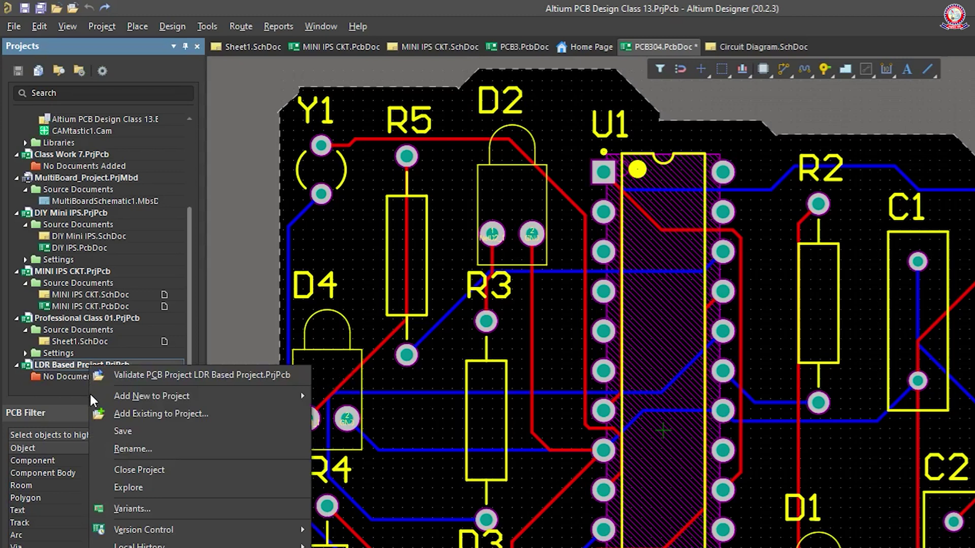
pyautogui.moveTo(113, 401)
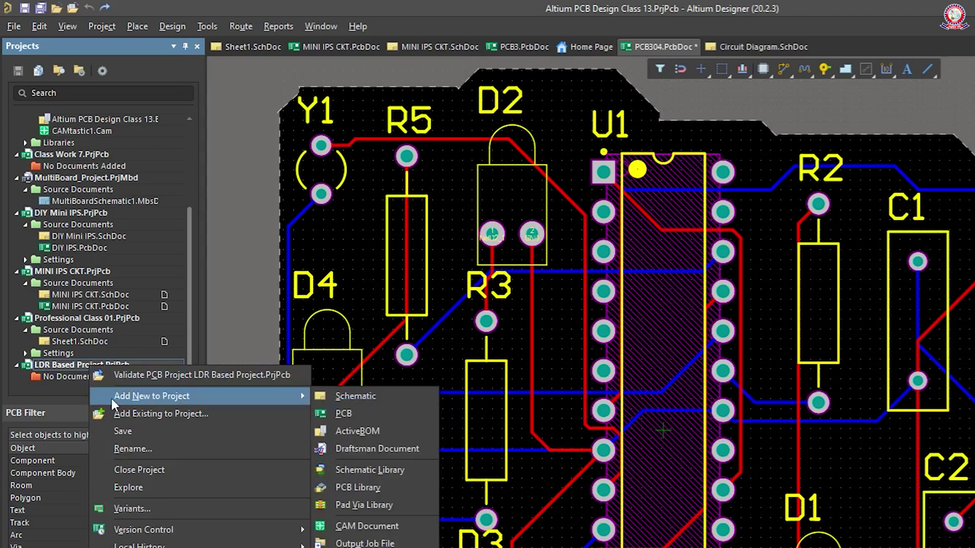
pyautogui.click(352, 399)
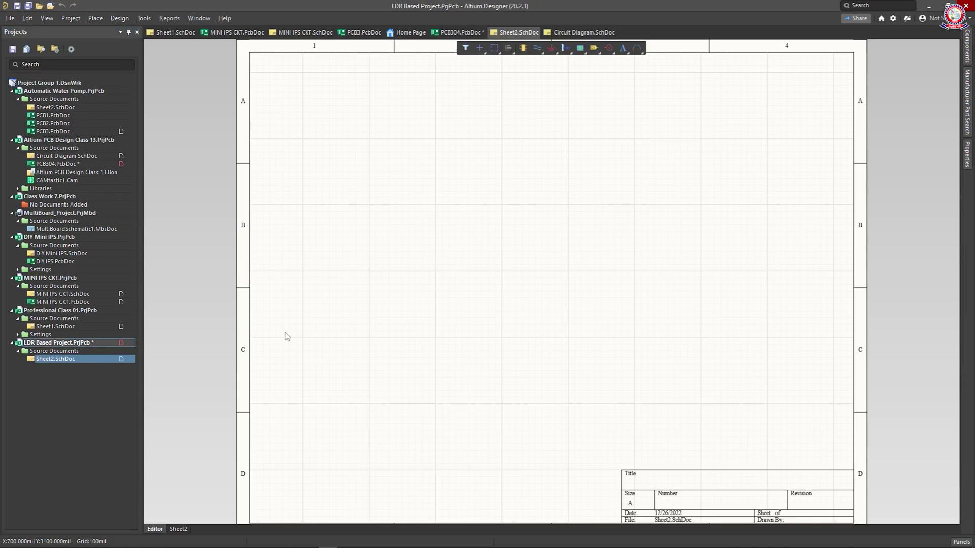
# Save the new schematic as "LDR Circuit Diagram" in the Music folder
pyautogui.hotkey('ctrl', 's')
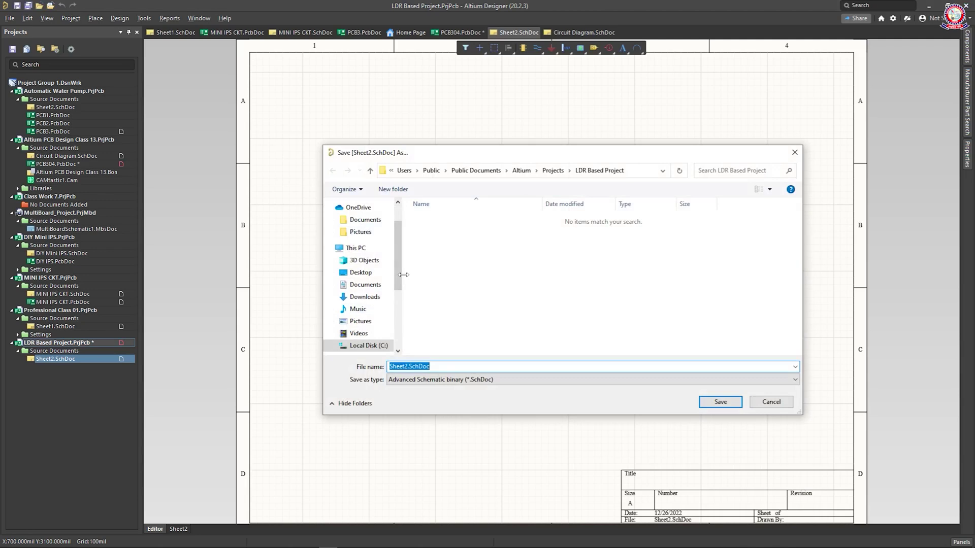
pyautogui.click(371, 287)
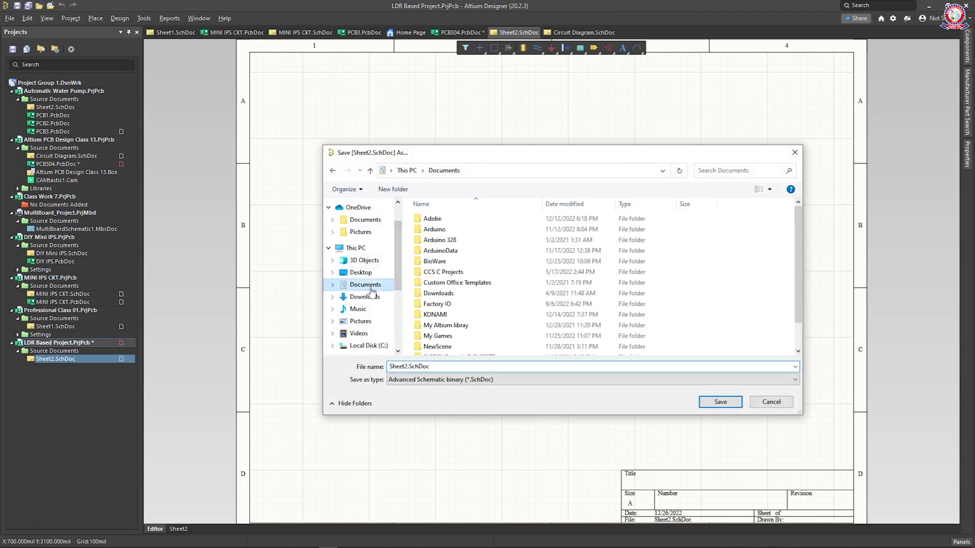
pyautogui.click(365, 298)
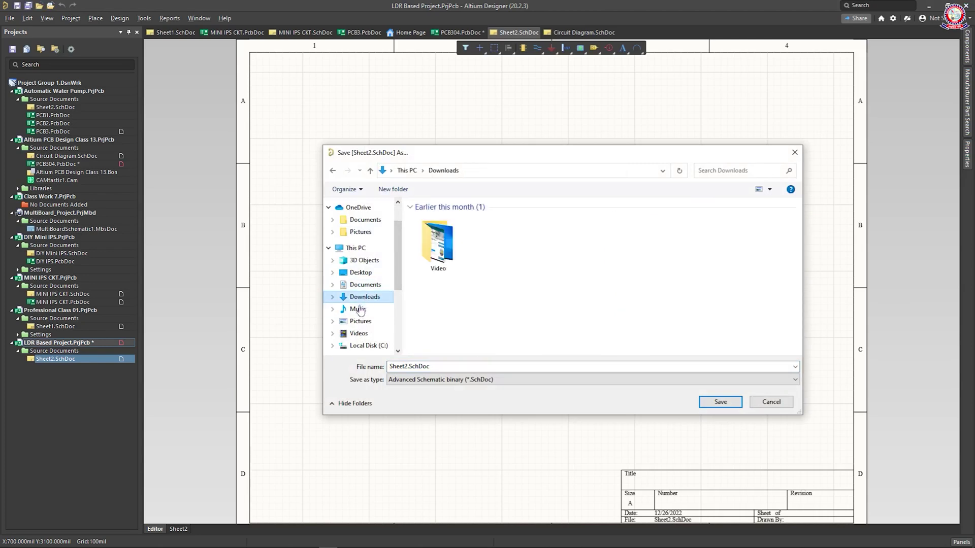
pyautogui.click(357, 311)
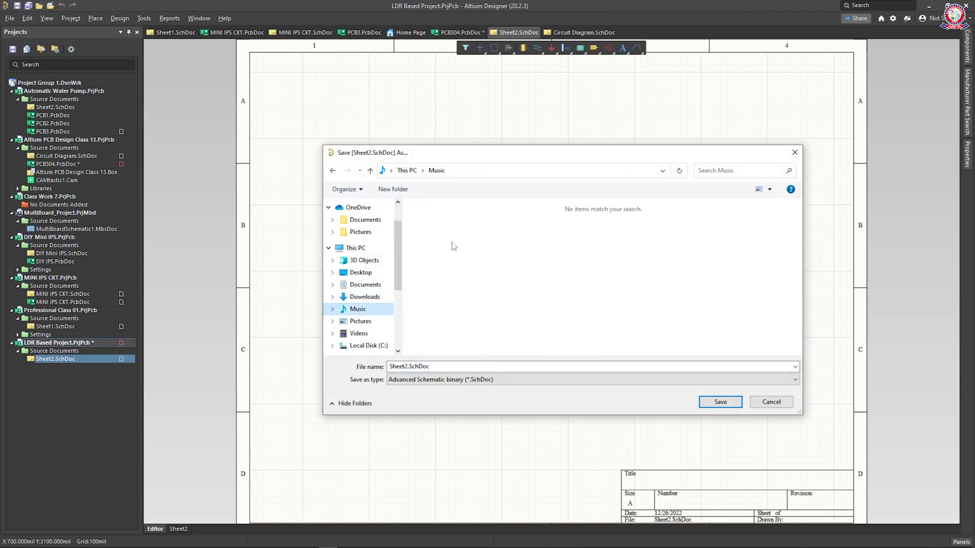
pyautogui.click(407, 367)
pyautogui.click(408, 367)
pyautogui.doubleClick(407, 366)
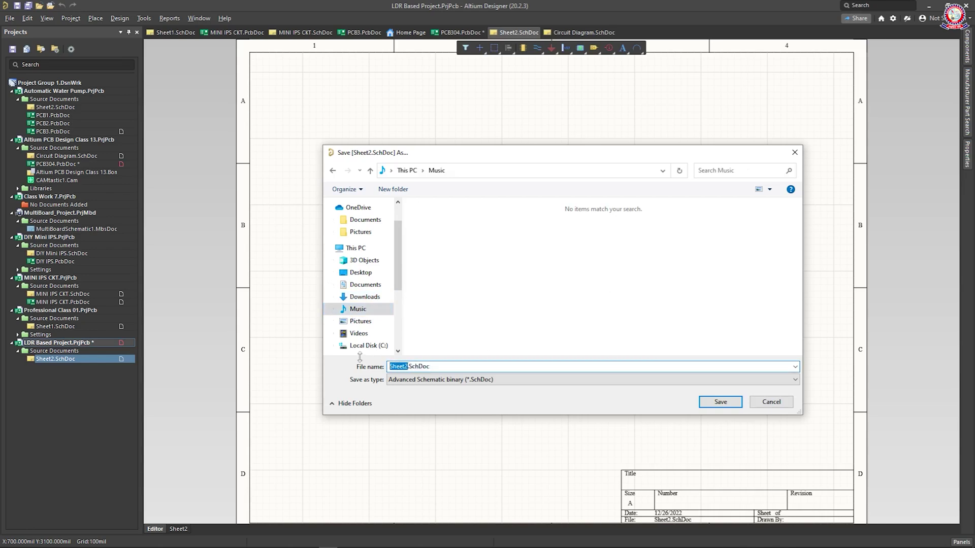
pyautogui.write('LDR Circuit Diagram')
pyautogui.click(719, 404)
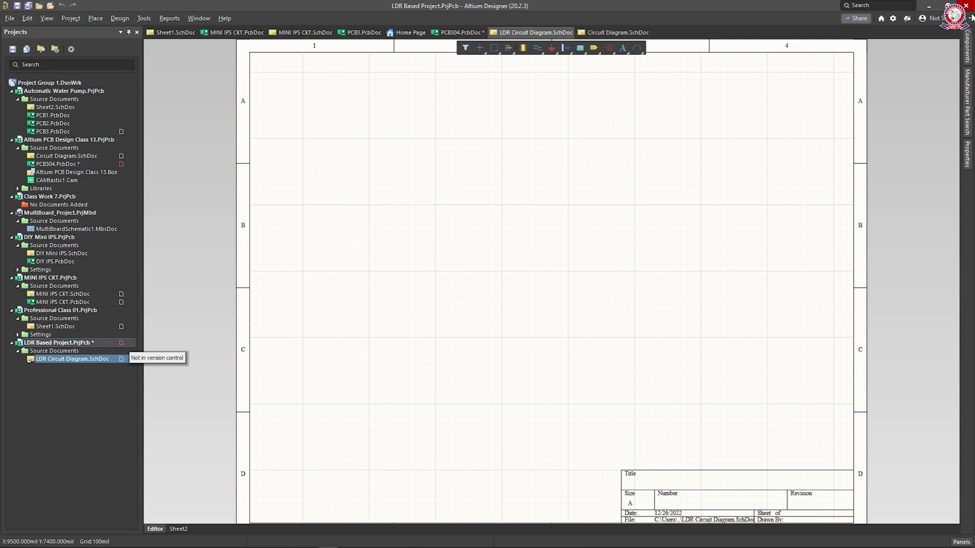
# Place a DSPIC30F1010-30I/SO component from the Microchip dsPIC30F library near the sheet's centre and save the schematic
pyautogui.click(971, 59)
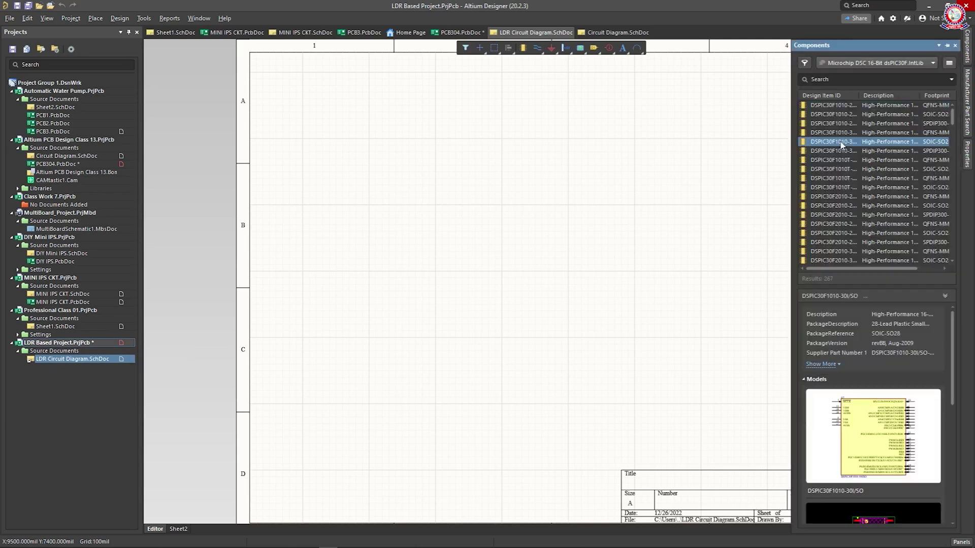
pyautogui.moveTo(841, 141); pyautogui.dragTo(478, 189)
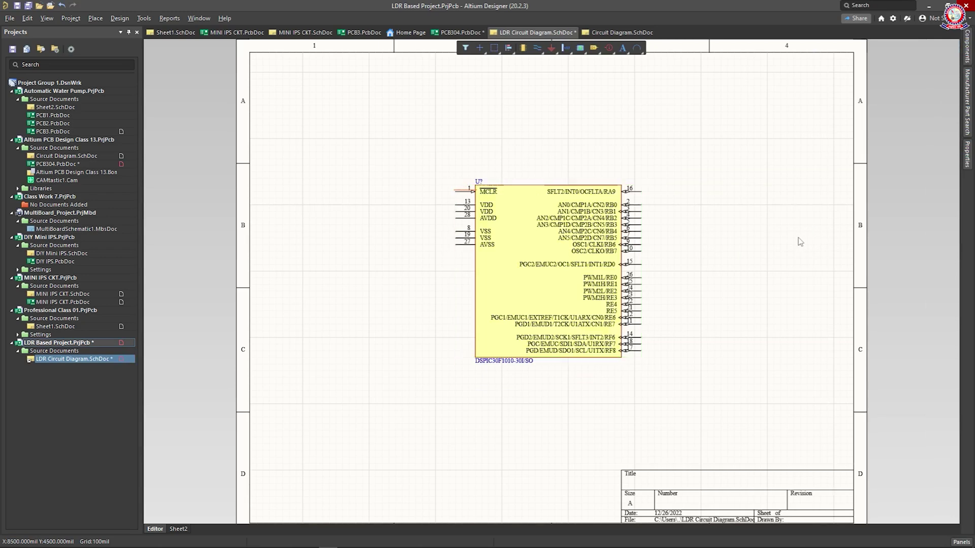
pyautogui.hotkey('ctrl', 'z')
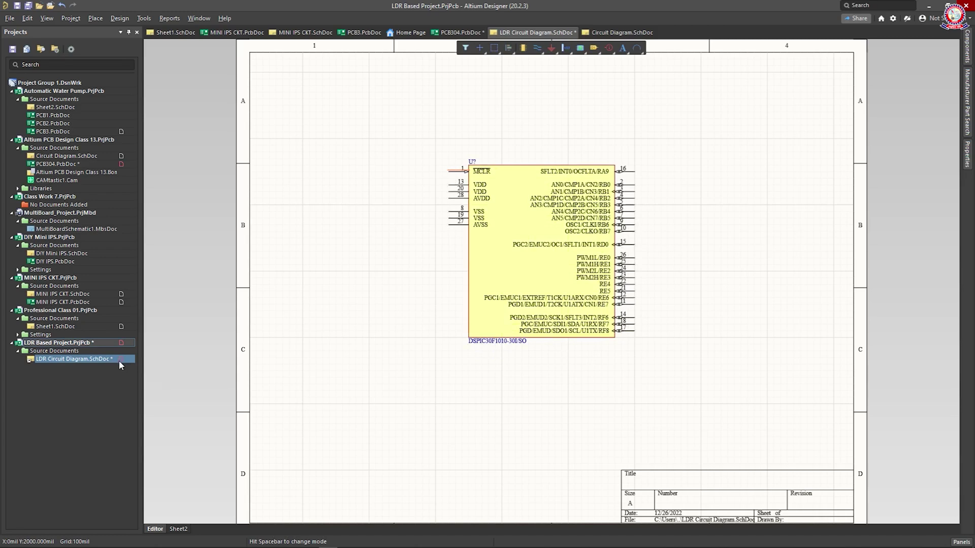
pyautogui.hotkey('ctrl', 's')
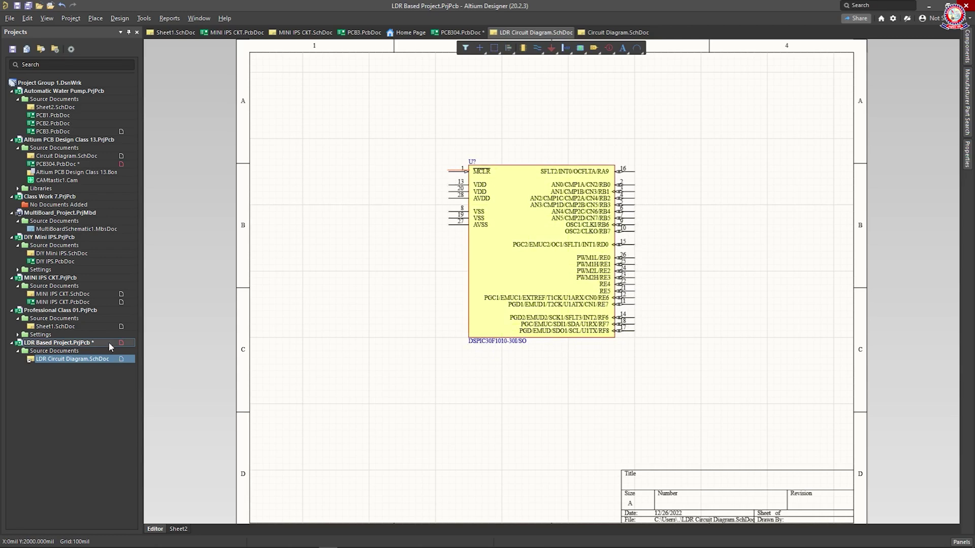
# Delete the DSPIC30F1010-30I/SO component from the sheet and save the LDR Circuit Diagram schematic
pyautogui.click(90, 345)
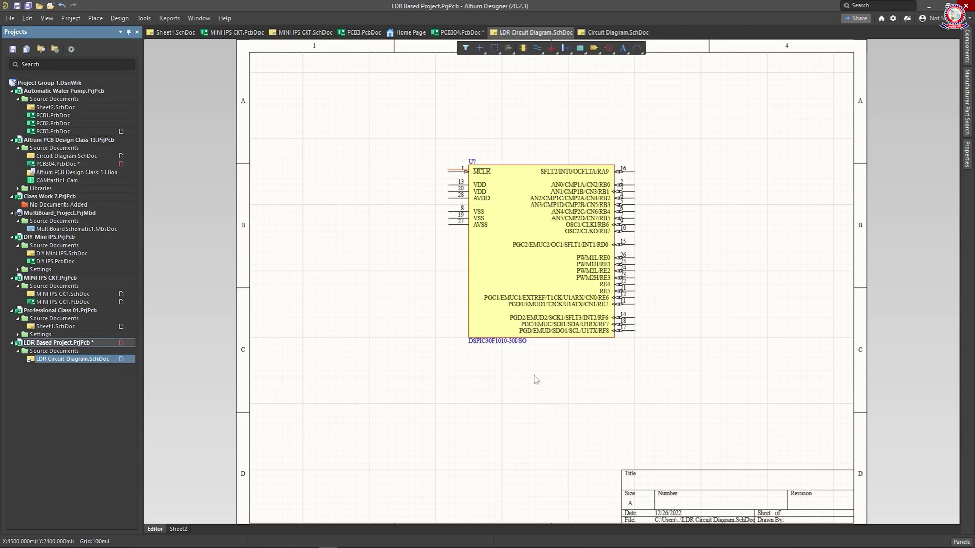
pyautogui.click(525, 261)
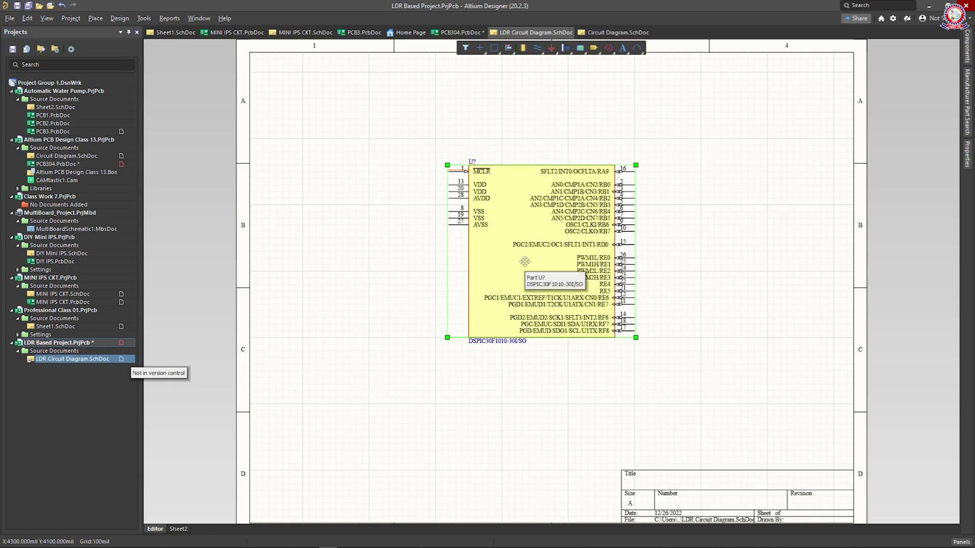
pyautogui.press('Delete')
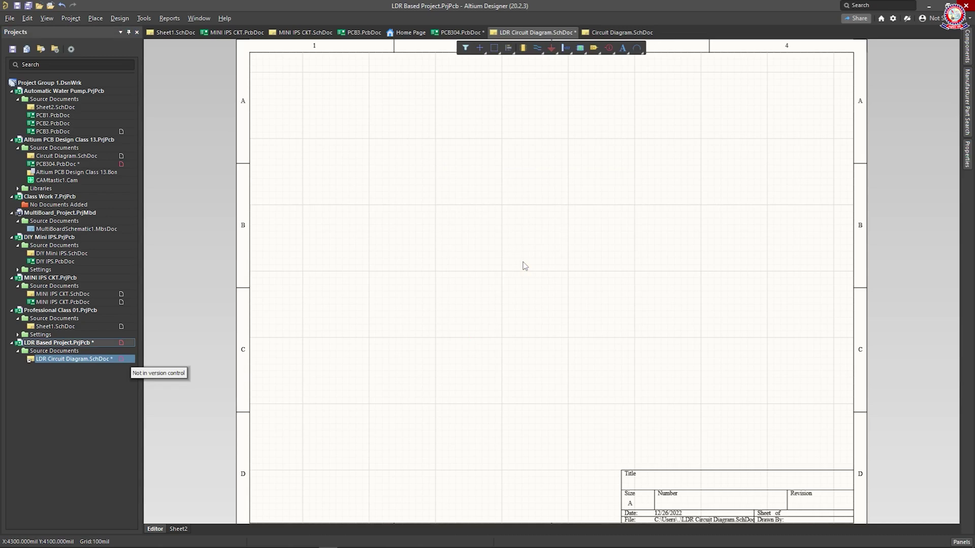
pyautogui.hotkey('ctrl', 's')
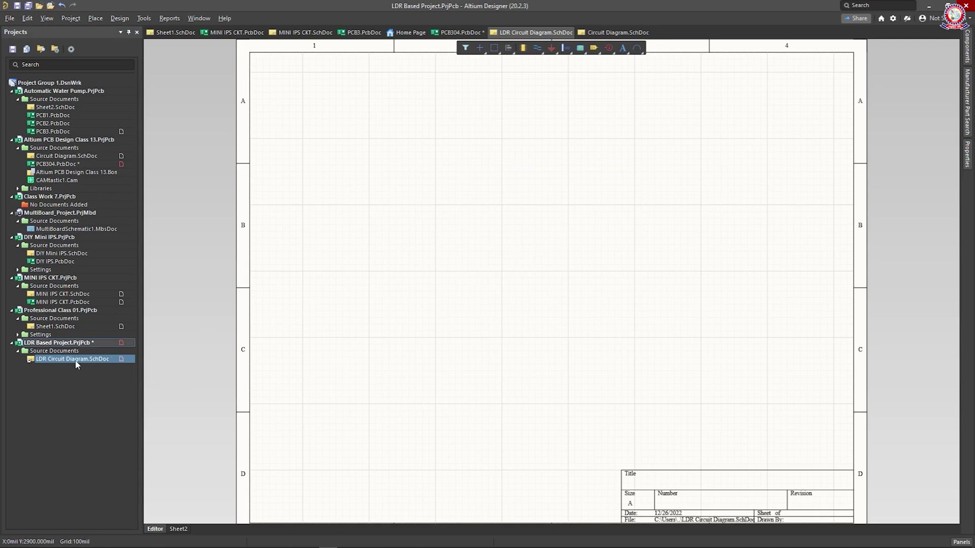